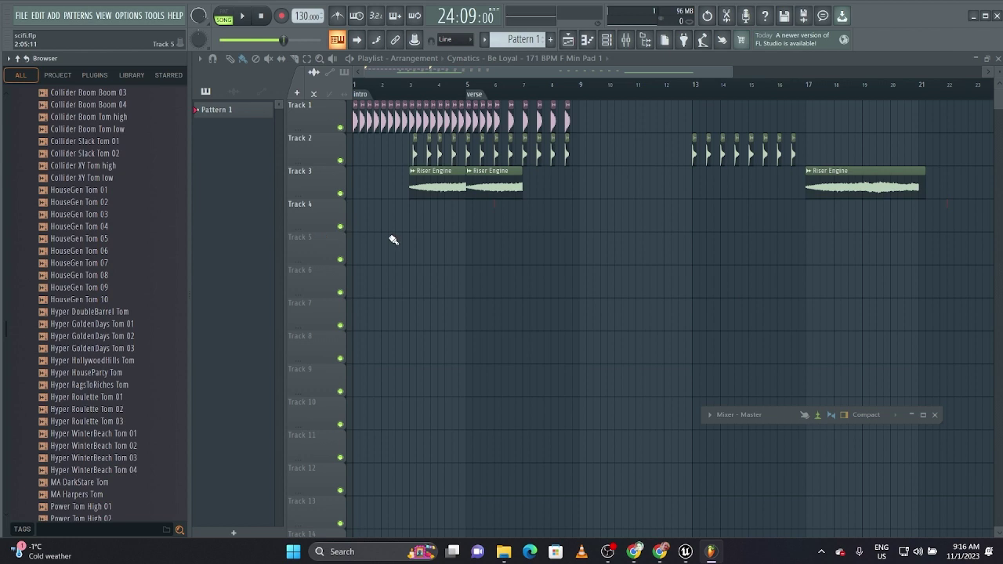
pyautogui.click(21, 16)
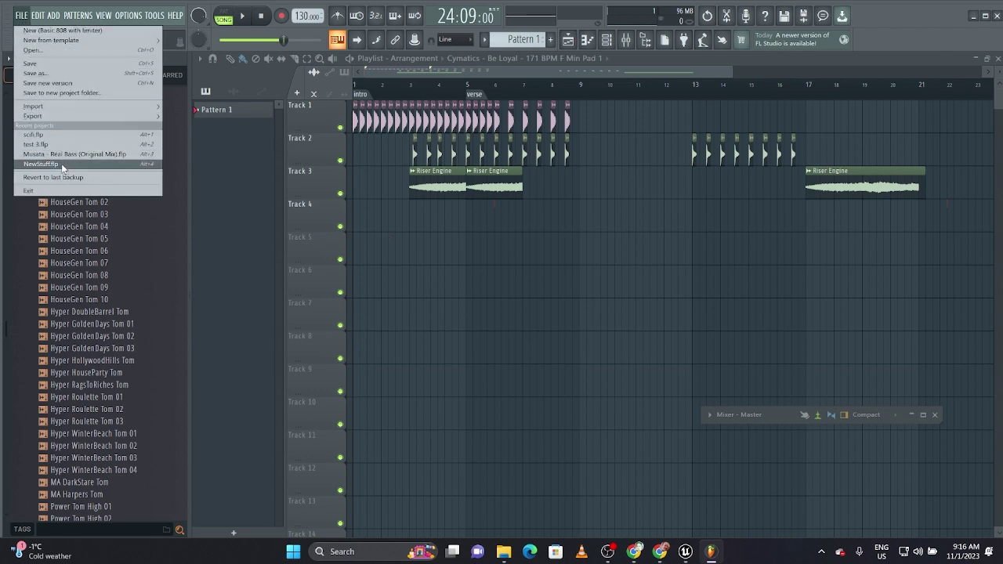
pyautogui.moveTo(69, 116)
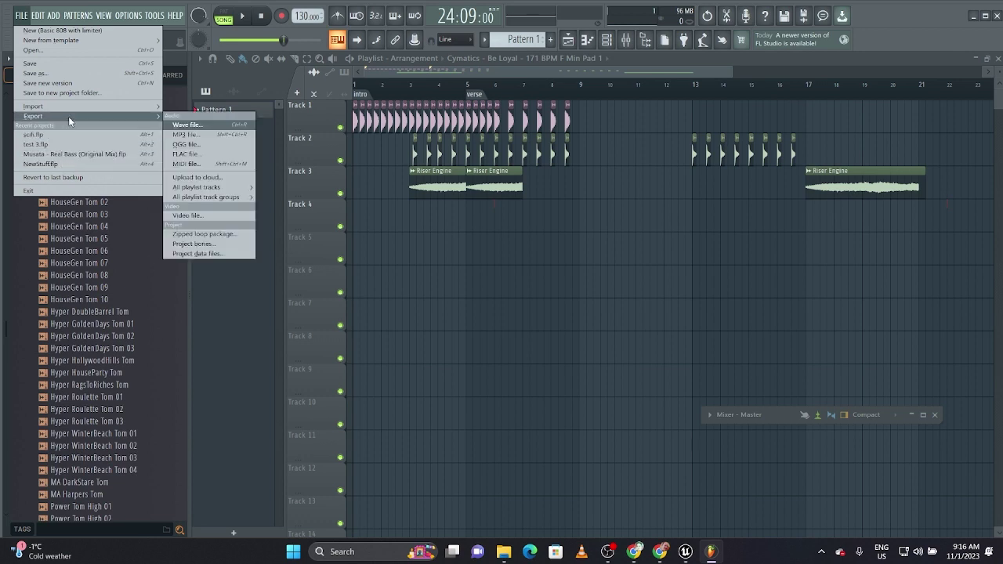
pyautogui.click(186, 125)
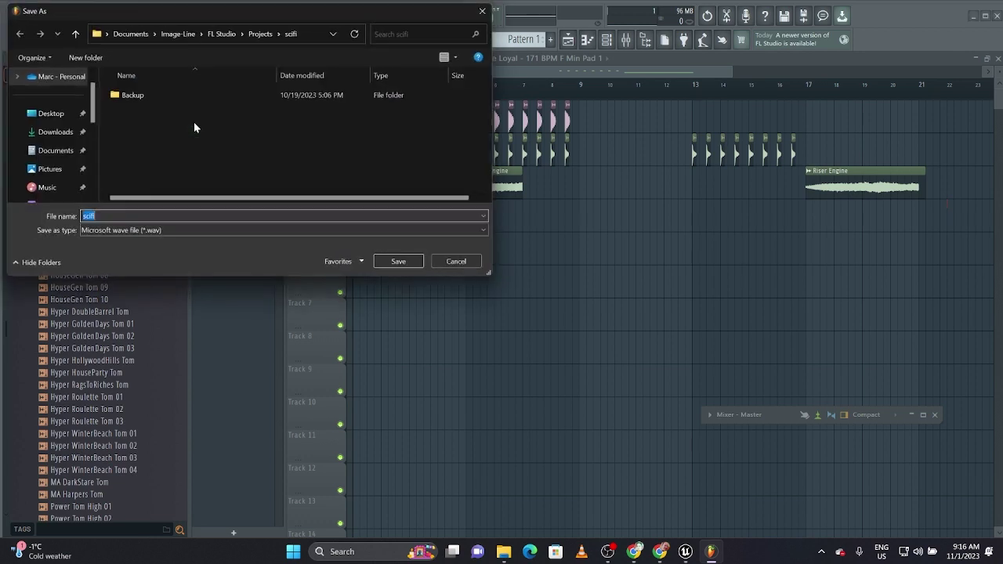
pyautogui.click(461, 264)
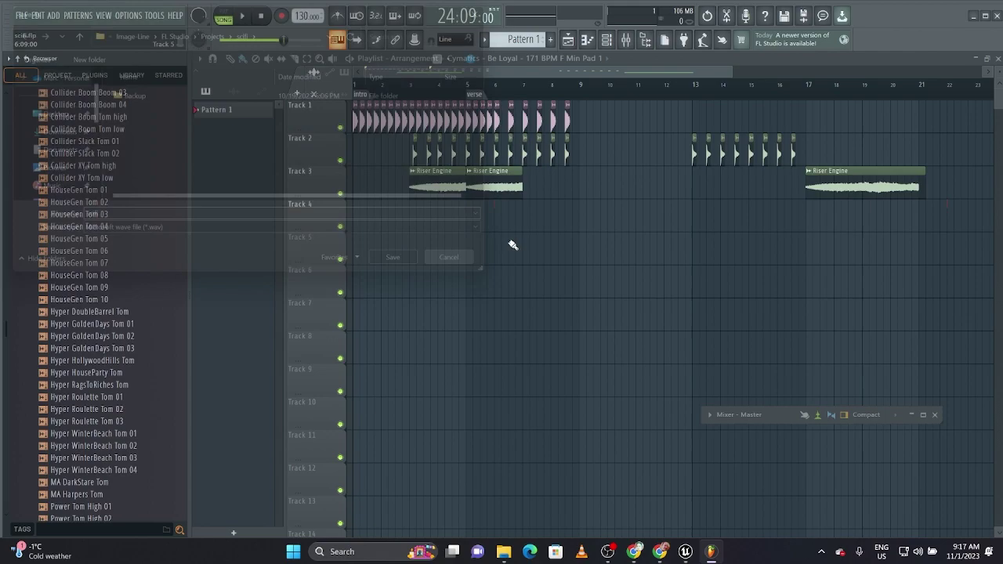
# - Switch to the Unreal Editor project and show its top-level Content folder
pyautogui.click(974, 18)
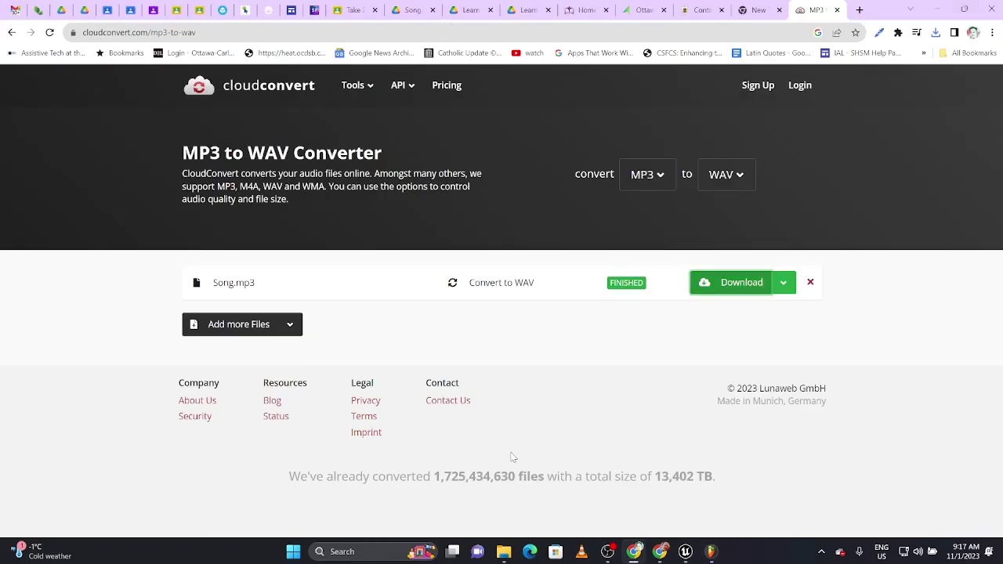
pyautogui.click(685, 553)
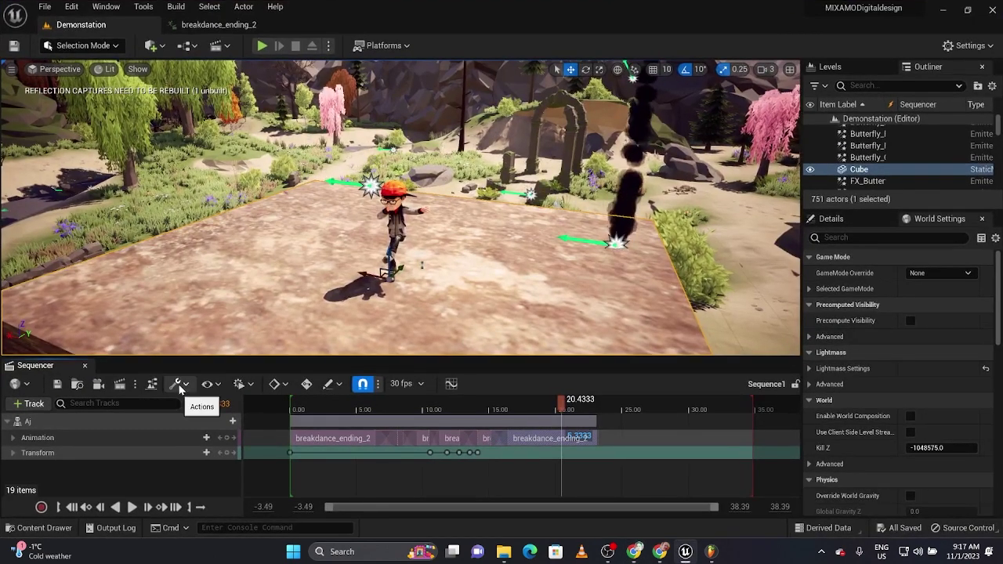
pyautogui.hotkey('ctrl', 'space')
pyautogui.click(243, 348)
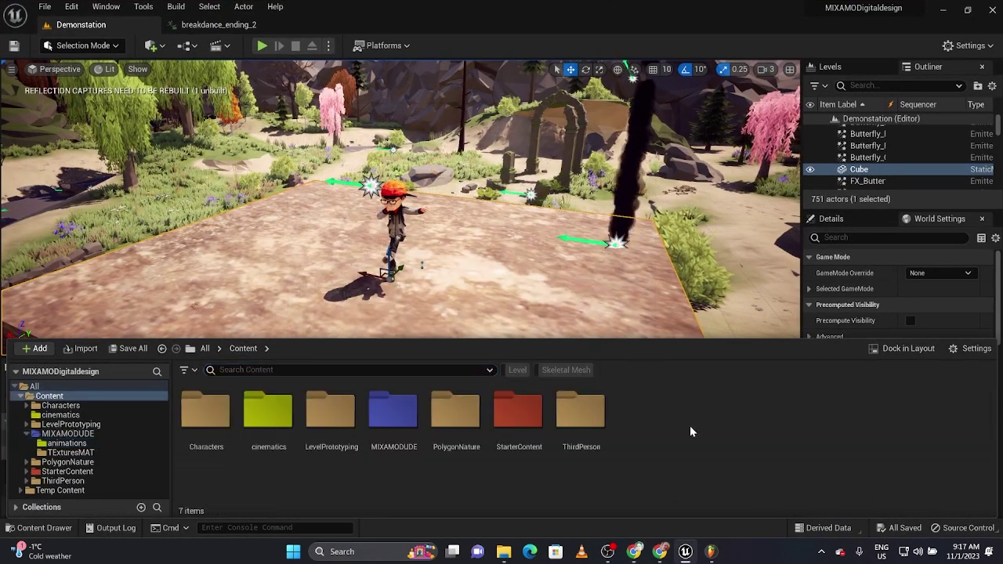
# - Create a new folder named MUSIC in the top-level Content folder
pyautogui.rightClick(720, 433)
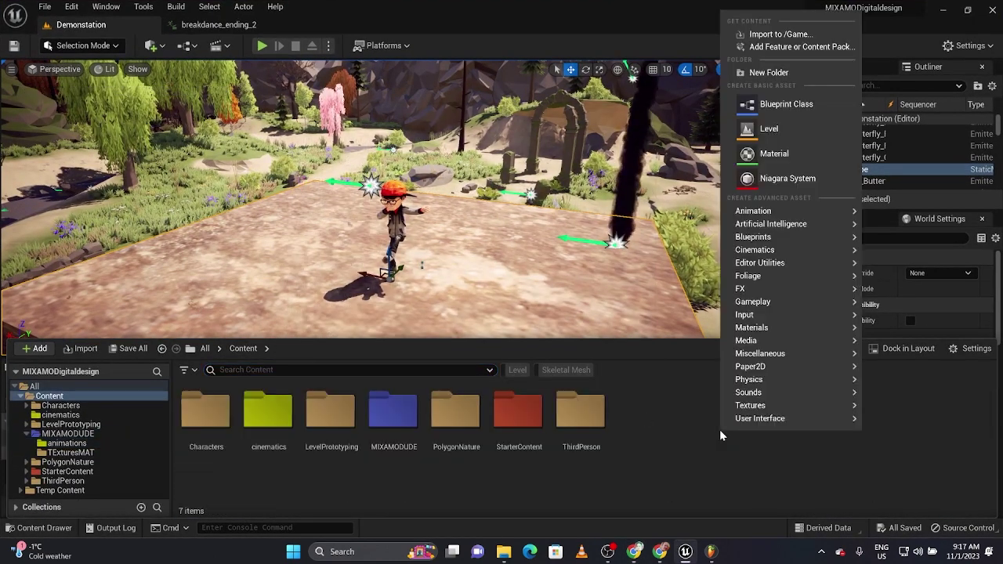
pyautogui.click(783, 73)
pyautogui.write('M')
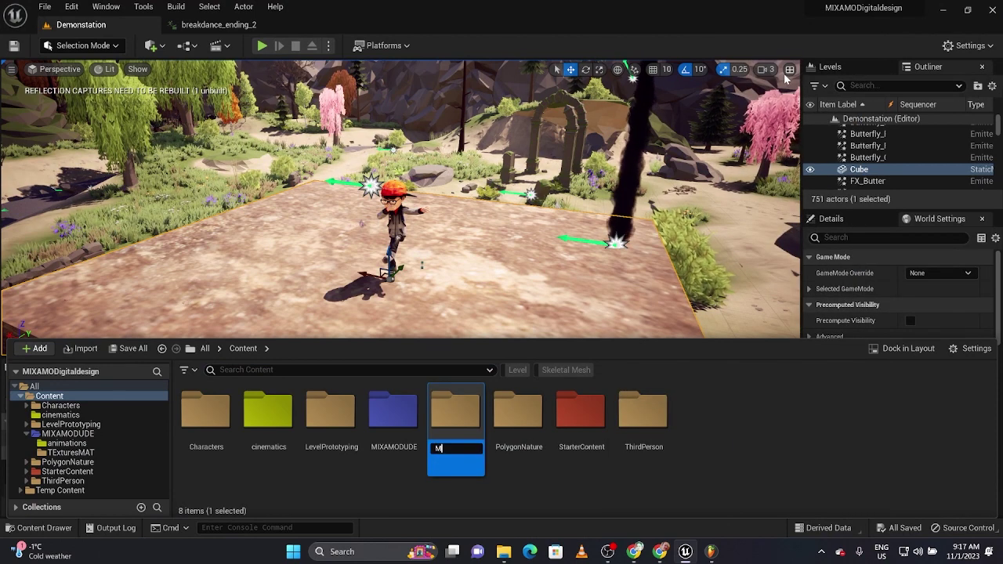
pyautogui.write('USIMN')
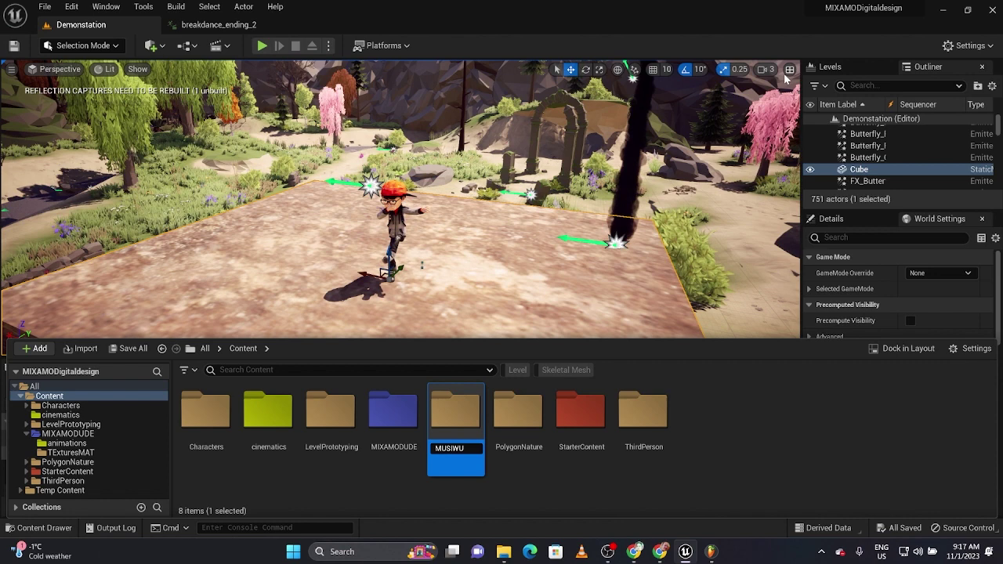
pyautogui.press('BackSpace')
pyautogui.press('BackSpace')
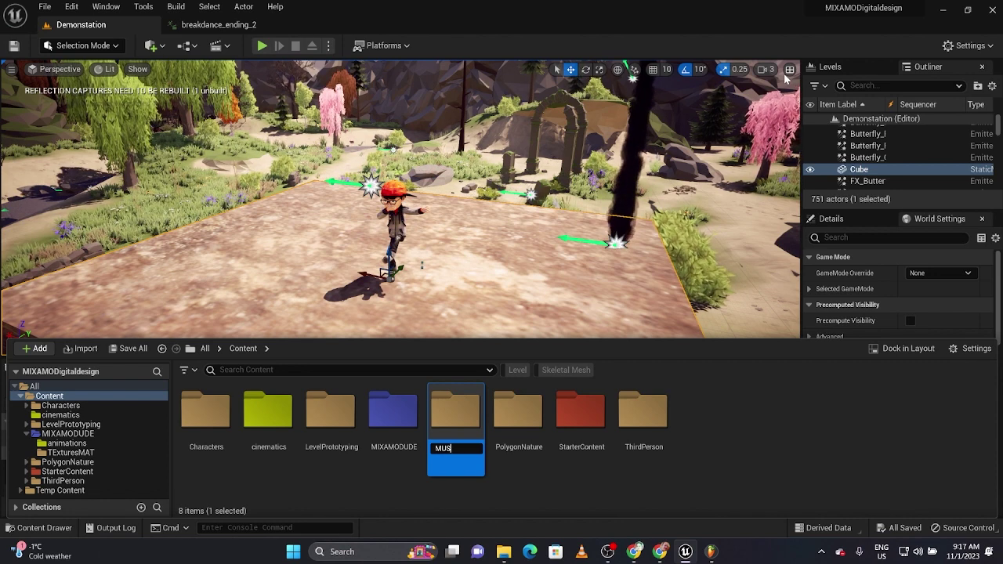
pyautogui.write('IC')
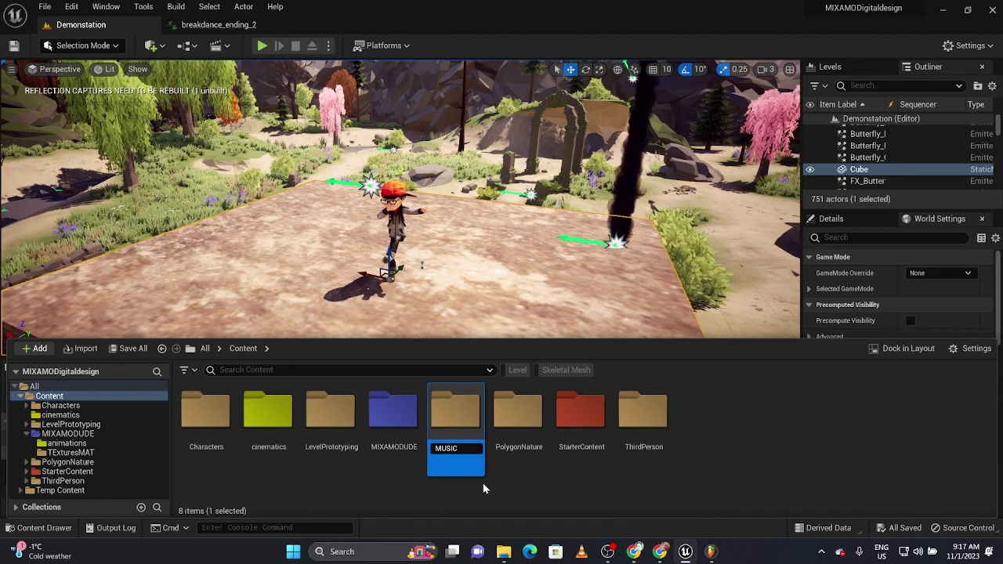
pyautogui.press('Return')
# - Set the MUSIC folder's color to a magenta purple
pyautogui.rightClick(463, 423)
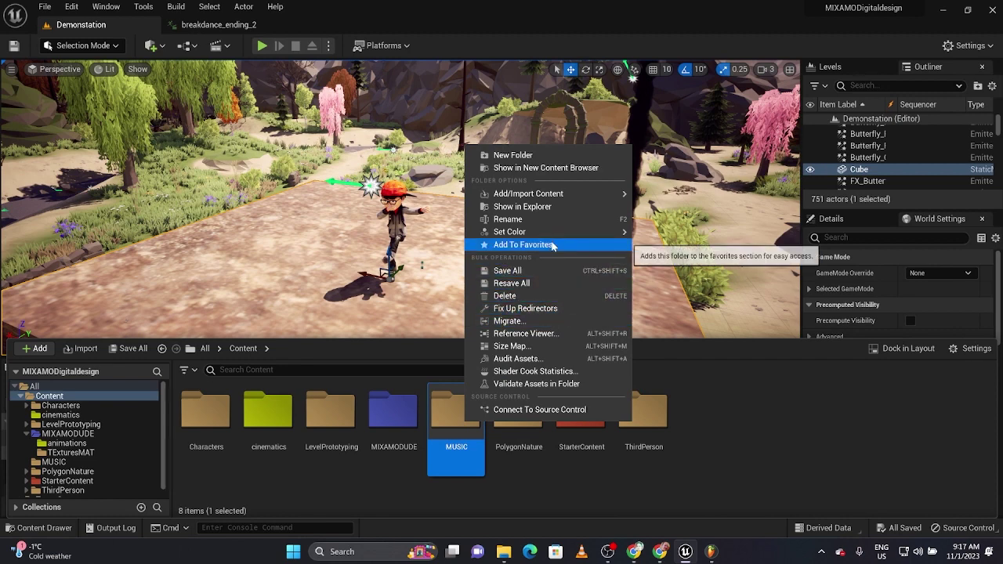
pyautogui.moveTo(560, 236)
pyautogui.click(665, 236)
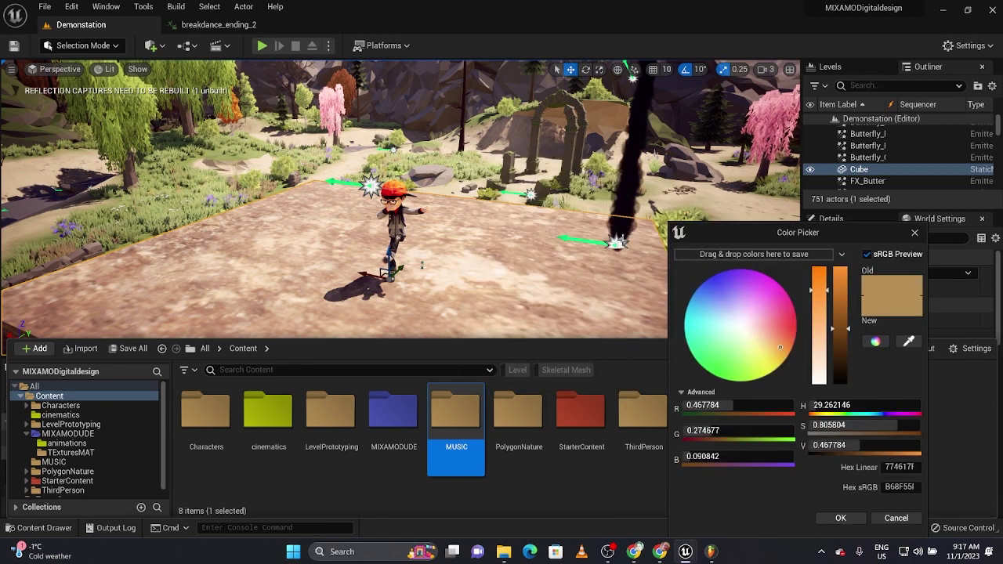
pyautogui.click(763, 282)
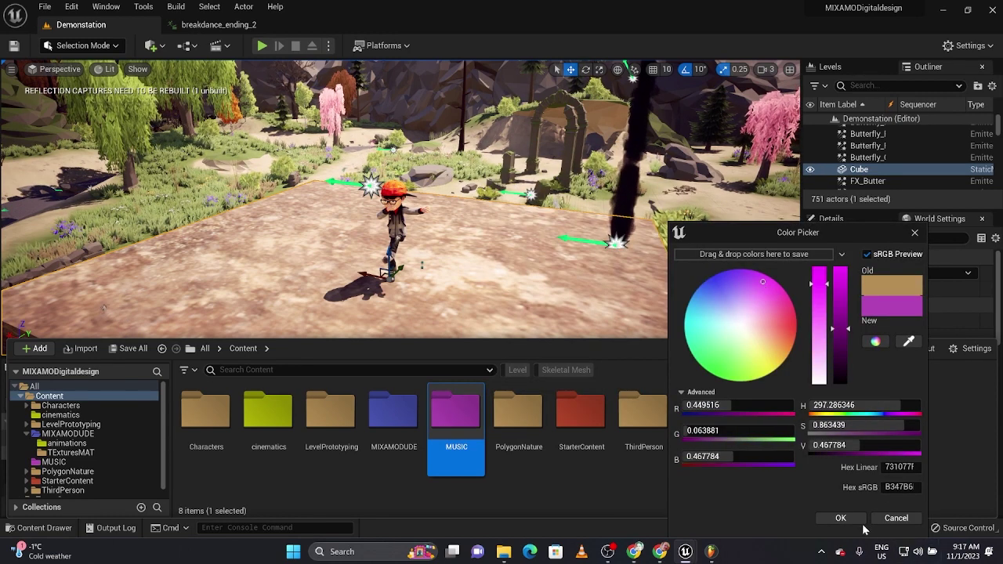
pyautogui.click(840, 518)
# - Import the Song WAV file from Downloads into the MUSIC folder and preview its playback
pyautogui.hotkey('ctrl', 'space')
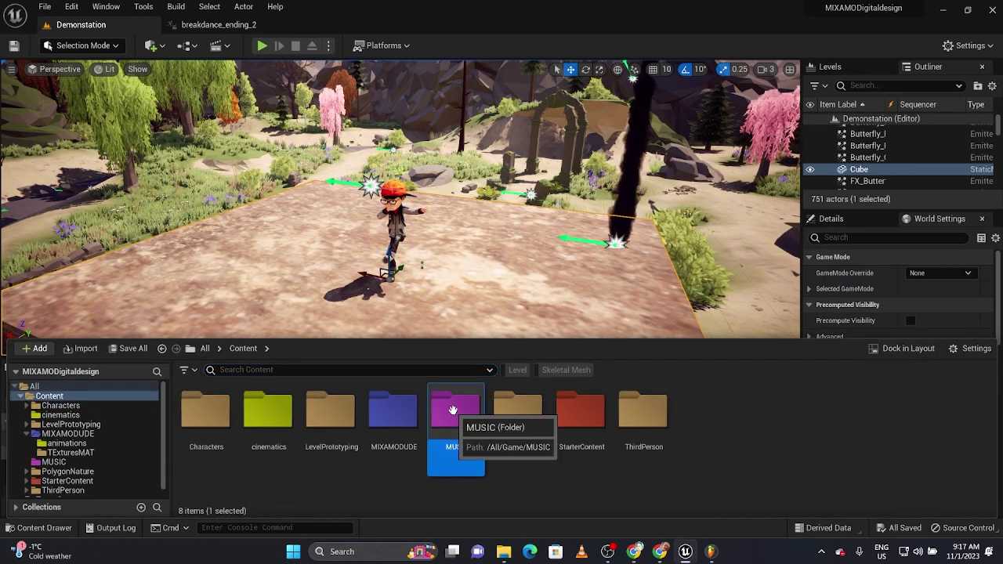
pyautogui.doubleClick(457, 415)
pyautogui.rightClick(451, 418)
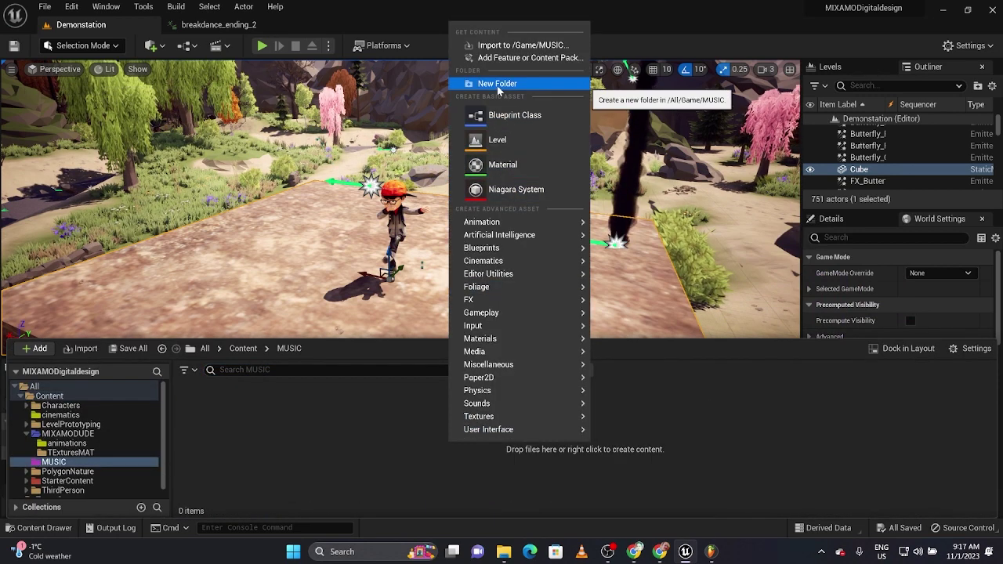
pyautogui.click(518, 46)
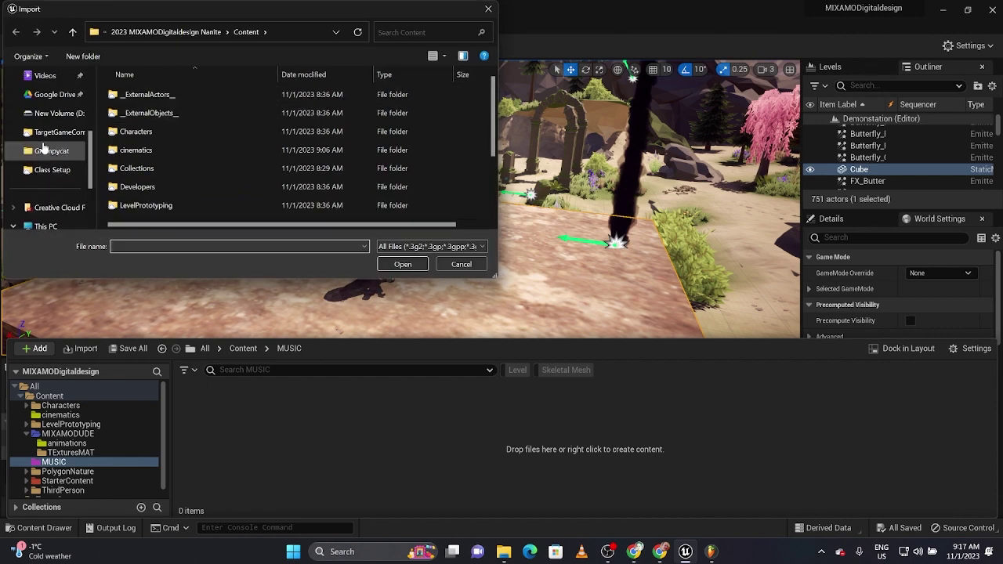
pyautogui.click(51, 113)
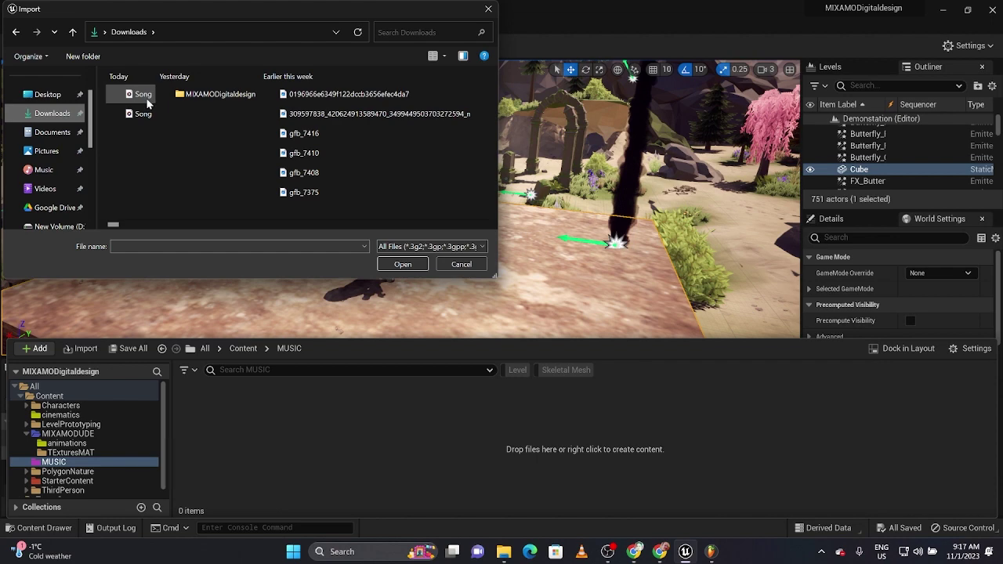
pyautogui.doubleClick(143, 94)
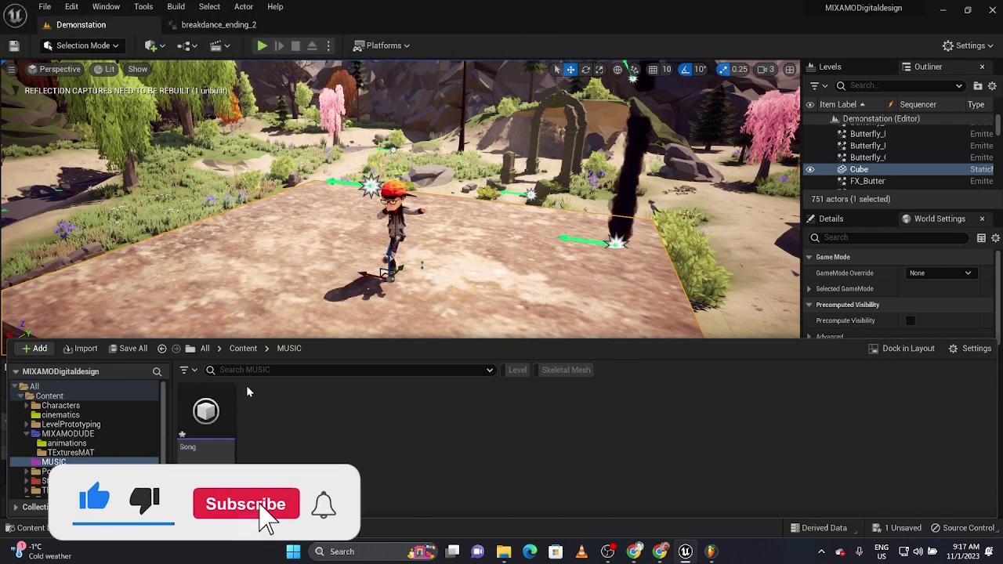
pyautogui.click(206, 412)
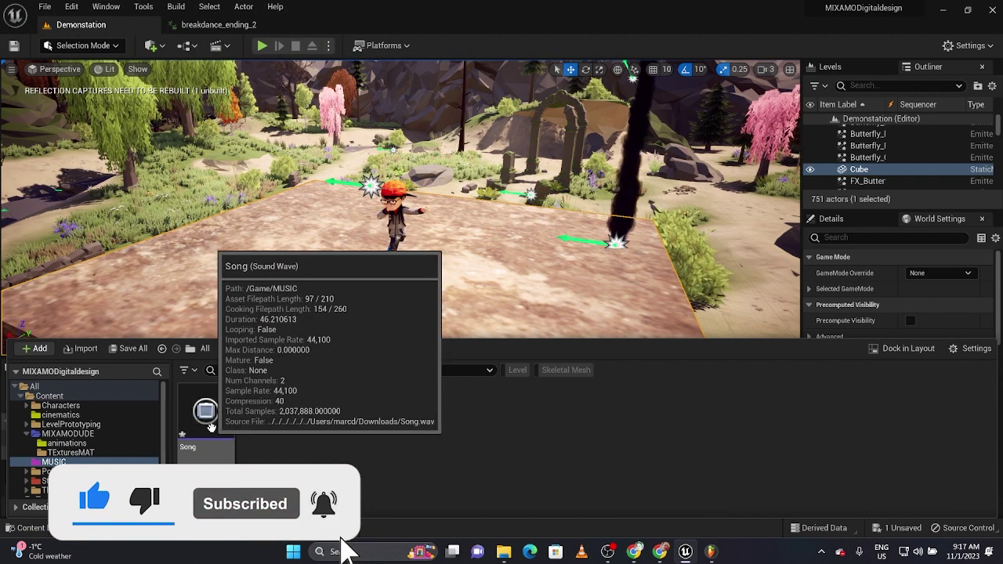
pyautogui.click(207, 415)
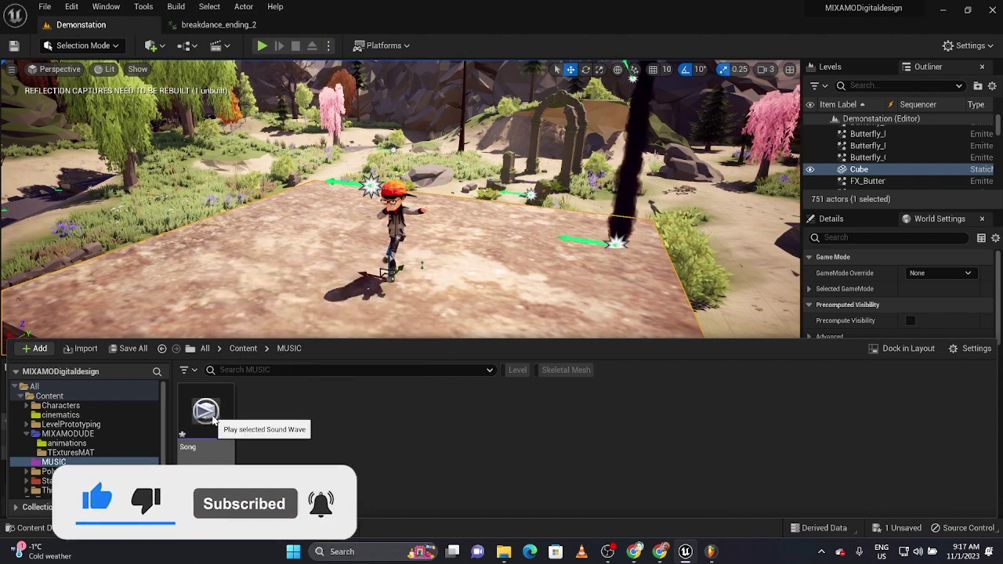
# - Look through the StarterContent folder and locate Sequence1 in the cinematics folder
pyautogui.click(244, 349)
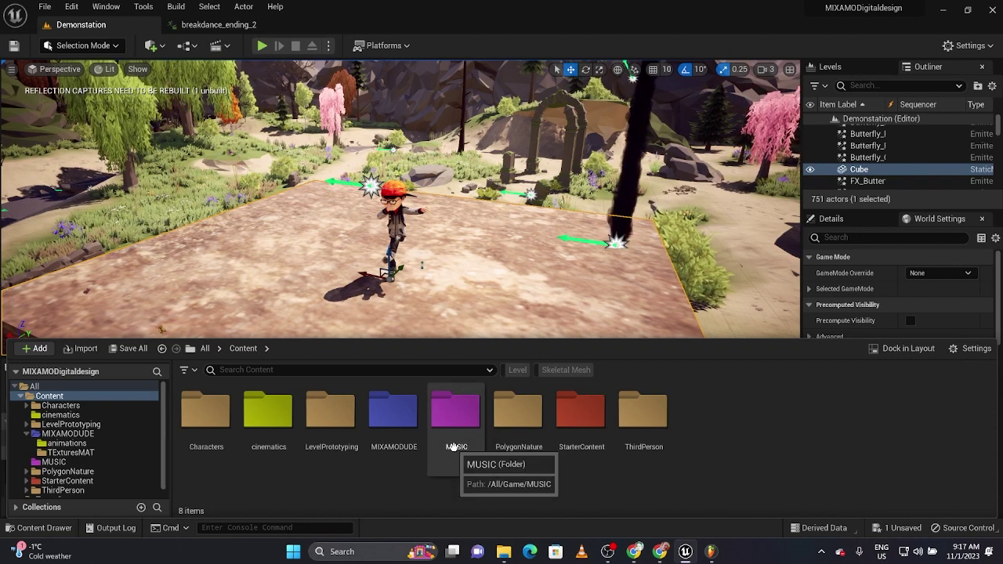
pyautogui.click(576, 423)
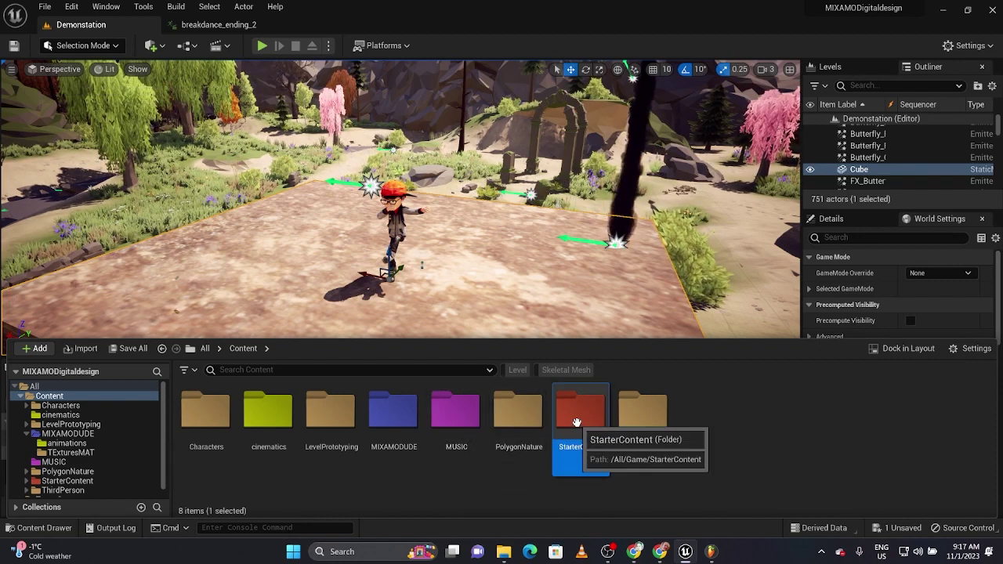
pyautogui.doubleClick(577, 423)
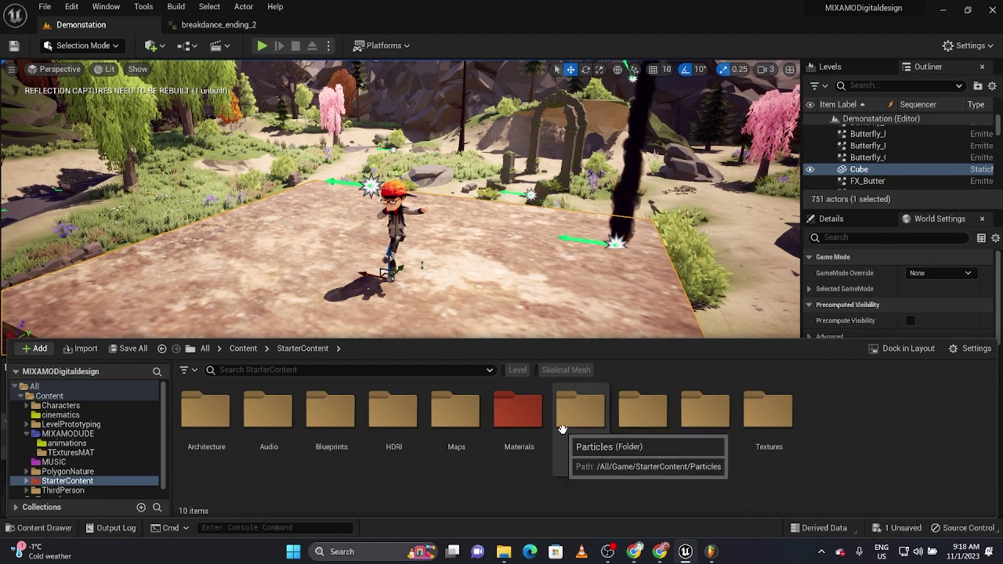
pyautogui.click(243, 348)
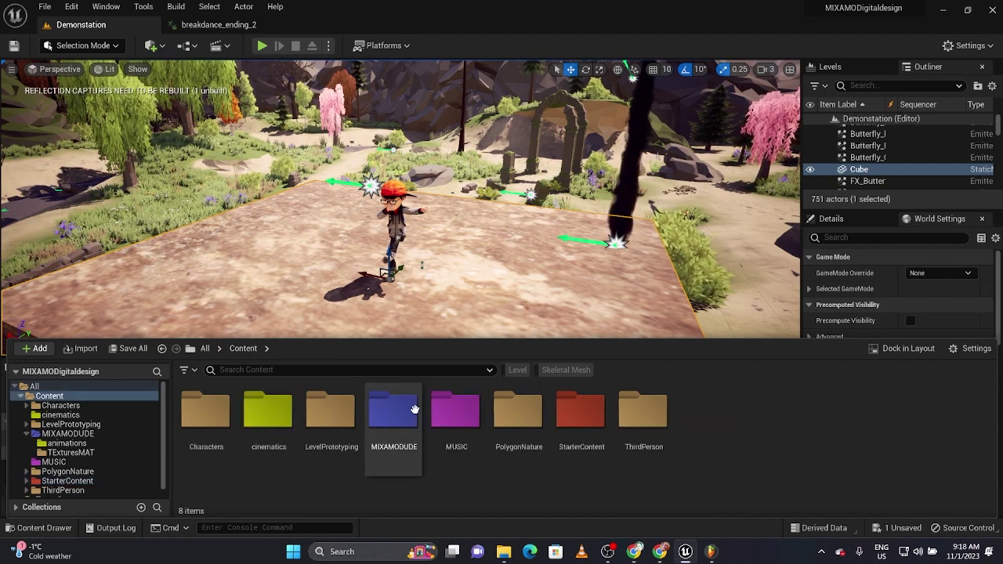
pyautogui.doubleClick(270, 415)
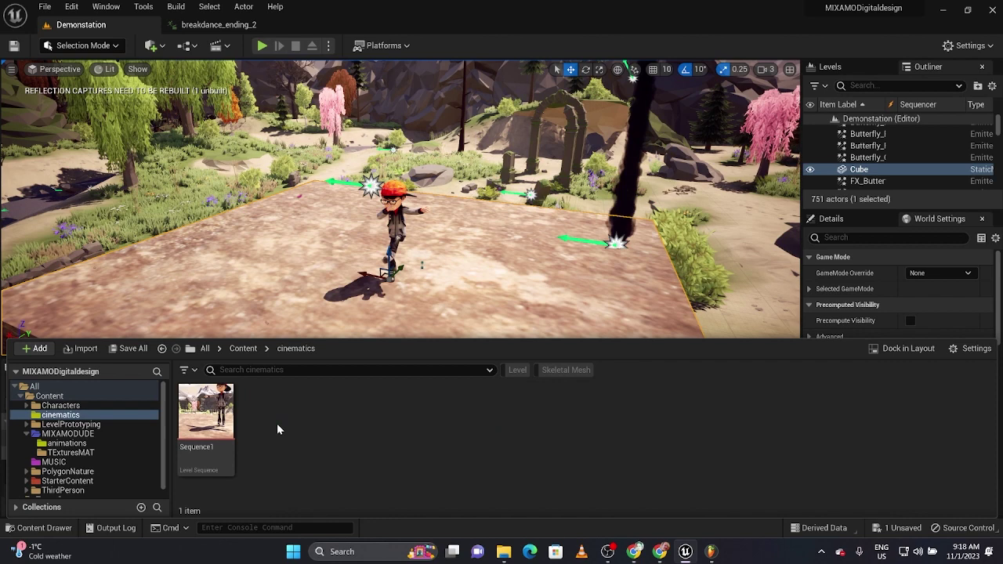
pyautogui.click(222, 423)
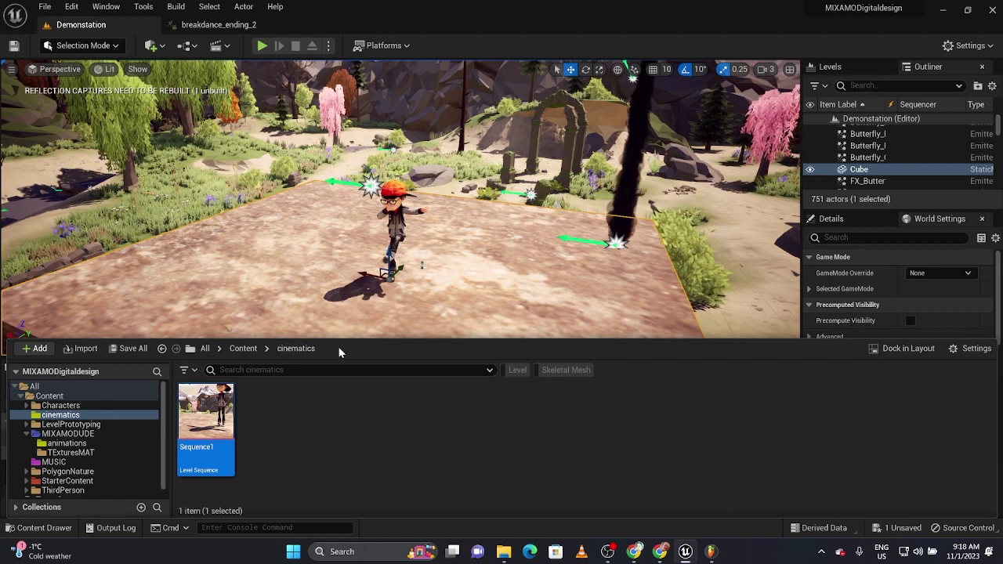
# - Add an audio track to Sequence1 in the Sequencer and place the Song sound wave on it
pyautogui.click(227, 321)
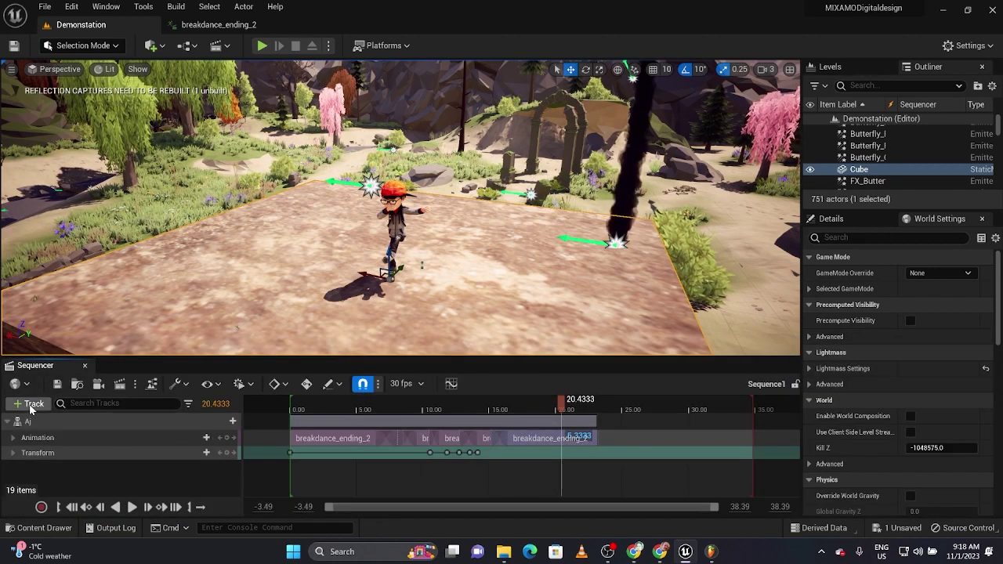
pyautogui.click(31, 405)
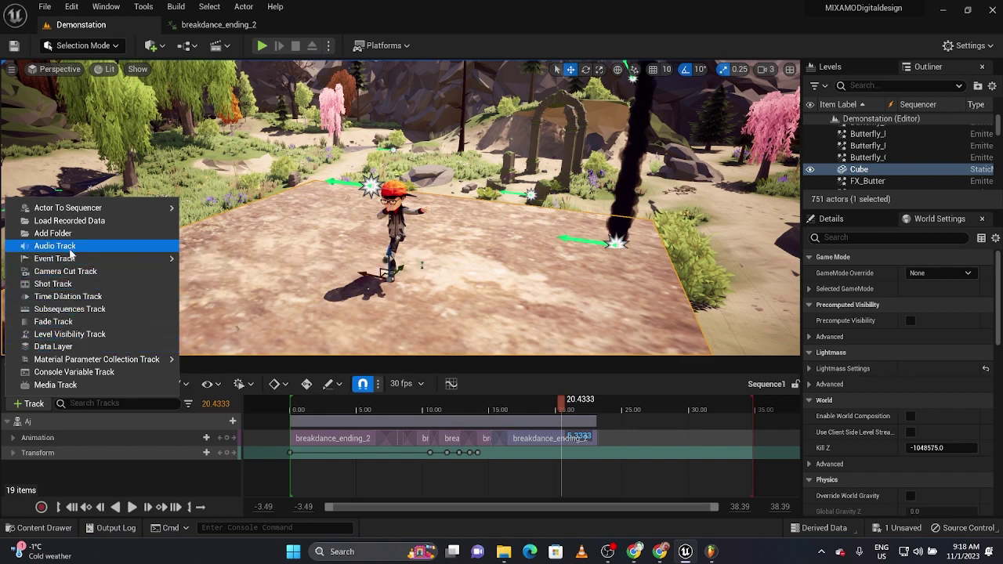
pyautogui.click(54, 246)
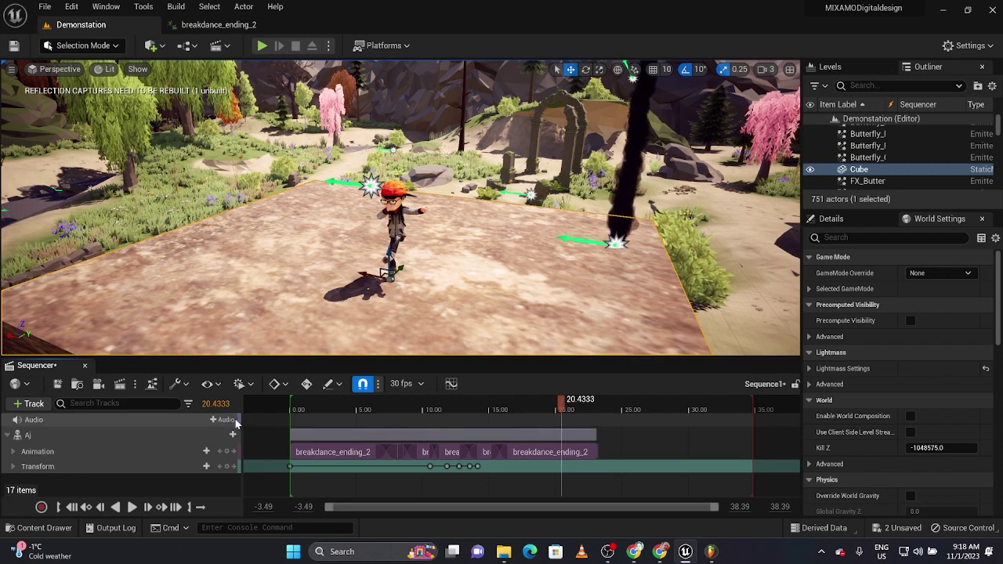
pyautogui.click(227, 421)
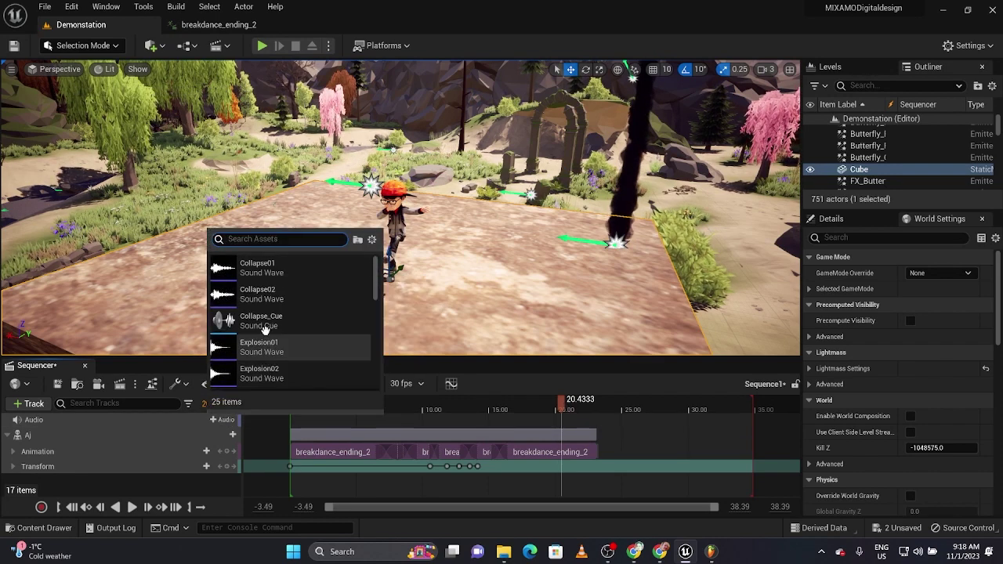
pyautogui.write('song')
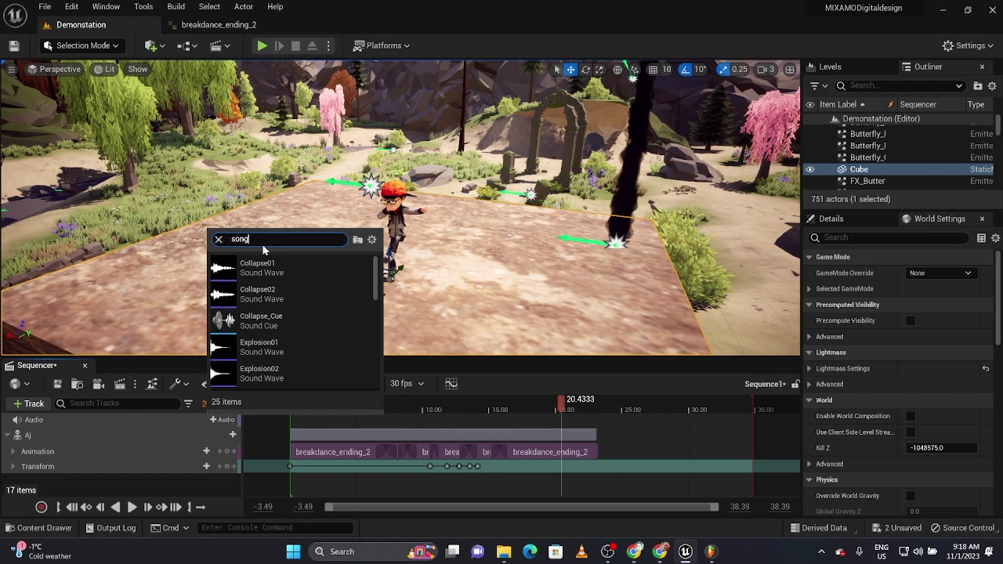
pyautogui.click(255, 266)
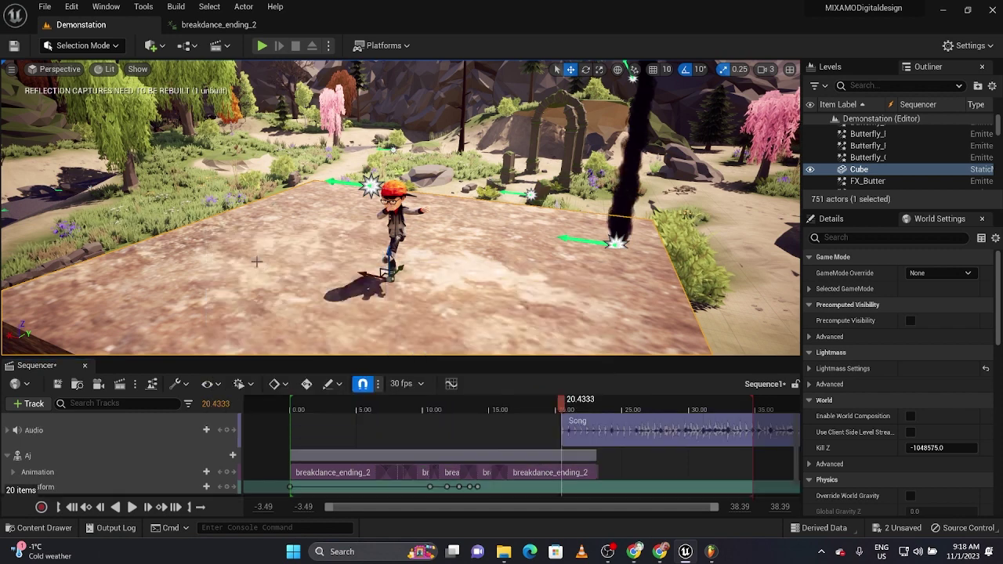
# - Move the Song clip to start at 0.00 on the timeline and play the sequence
pyautogui.moveTo(665, 426); pyautogui.dragTo(387, 427)
pyautogui.press('space')
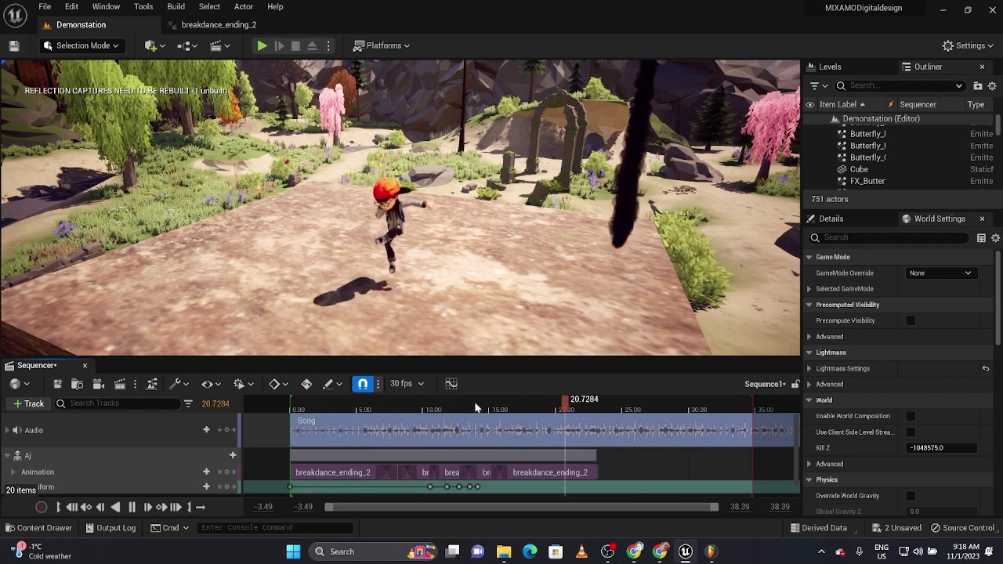
# - Return the playhead to the start of Sequence1 and play the dance together with the Song track
pyautogui.moveTo(575, 405); pyautogui.dragTo(305, 408)
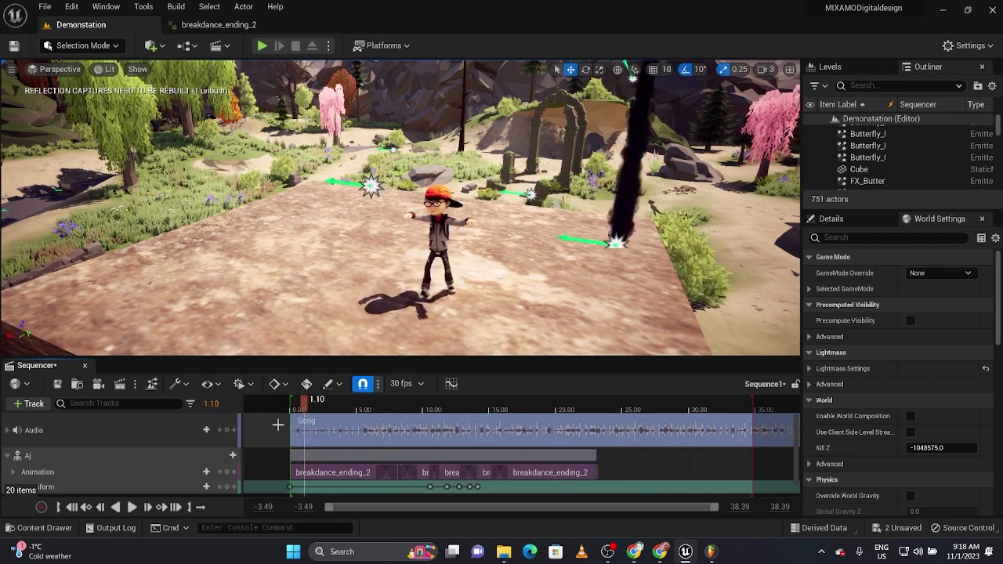
pyautogui.click(72, 508)
pyautogui.press('space')
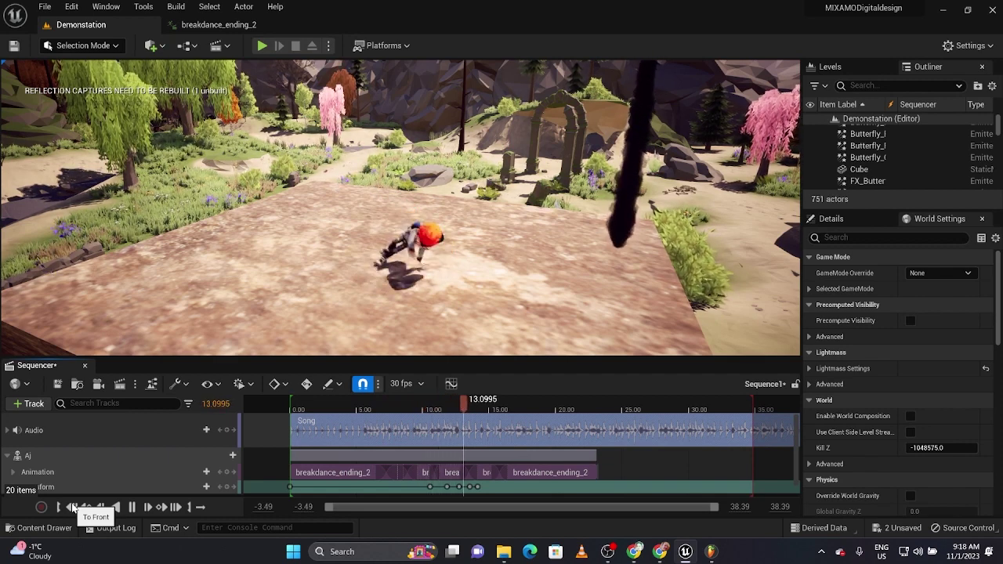
pyautogui.press('space')
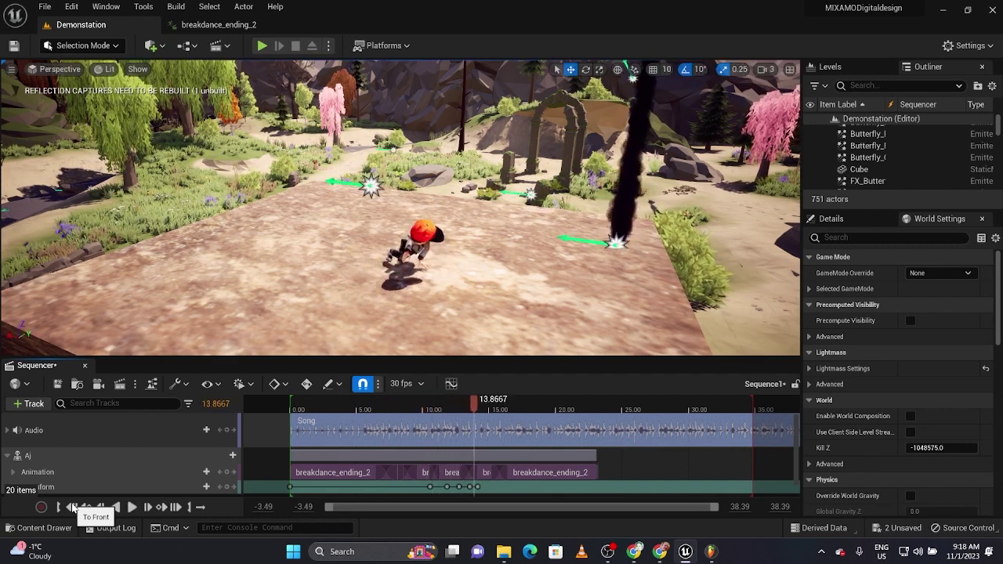
# - Collapse the Aj track, return the playhead to the start, and add a cine camera to Sequence1 named cam1
pyautogui.click(9, 456)
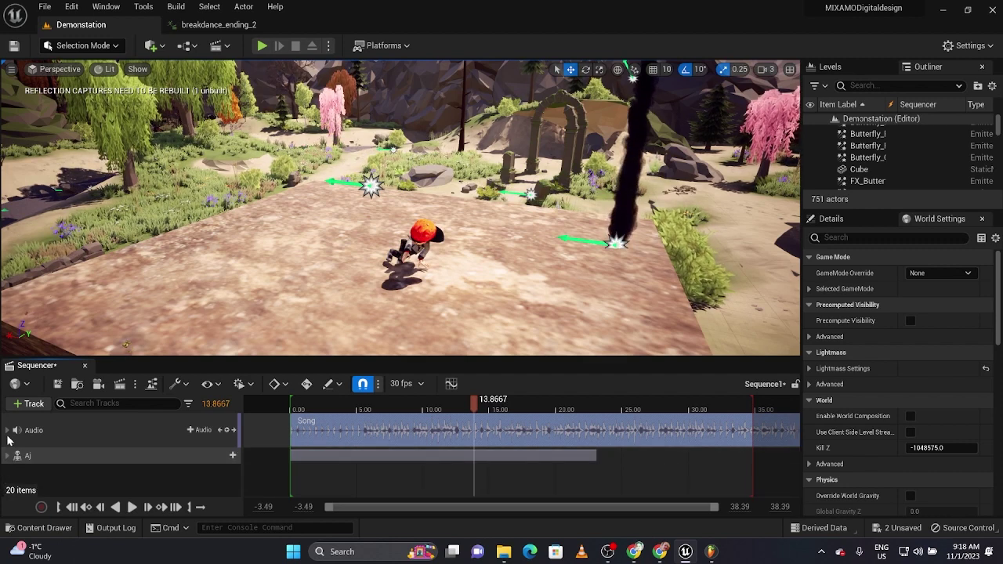
pyautogui.moveTo(473, 406); pyautogui.dragTo(290, 409)
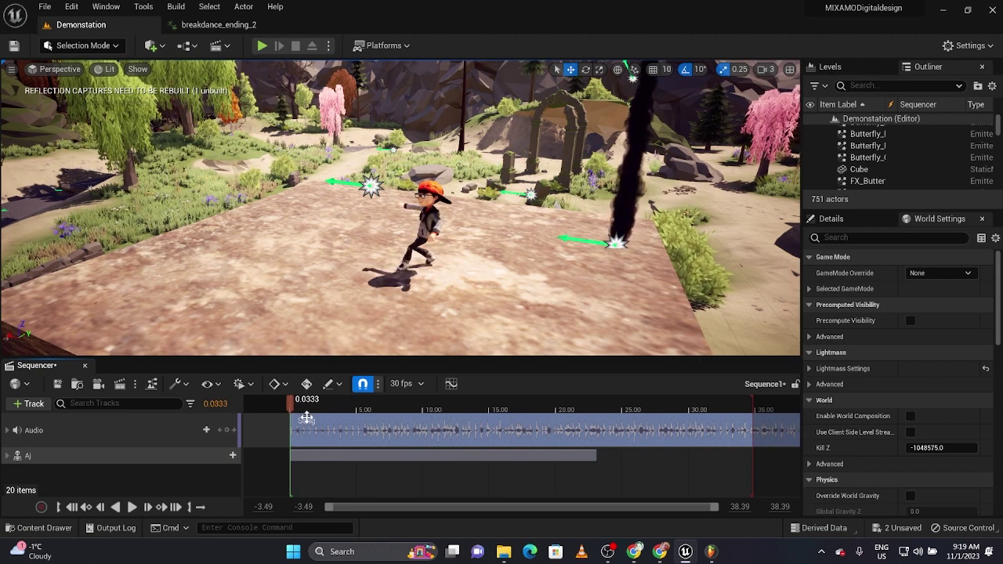
pyautogui.click(26, 405)
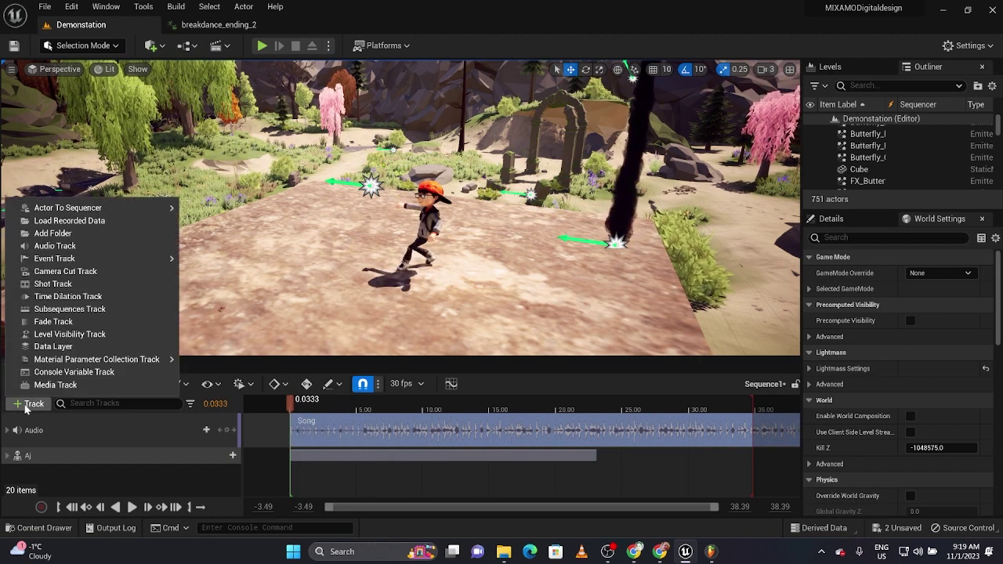
pyautogui.click(26, 405)
pyautogui.click(100, 385)
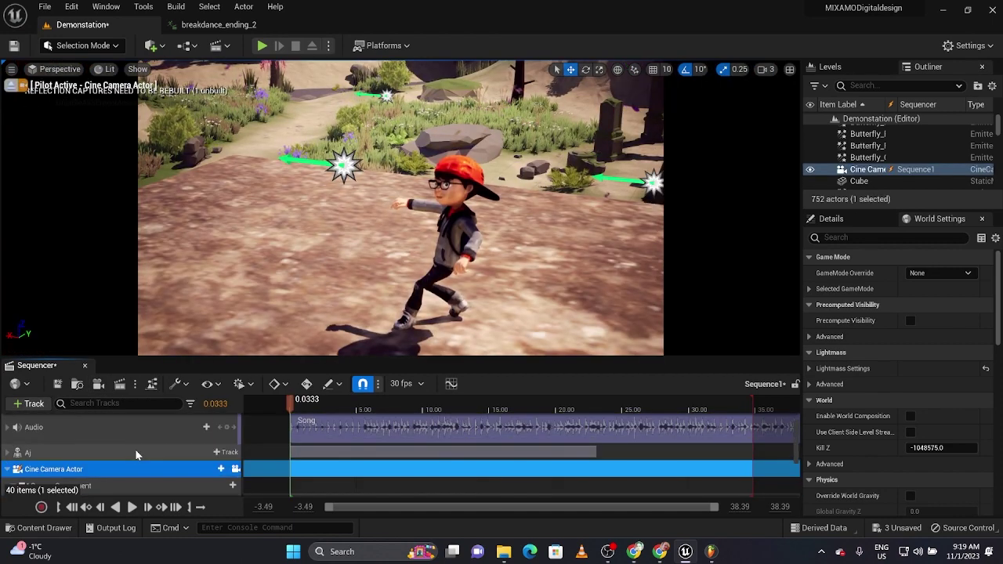
pyautogui.rightClick(78, 468)
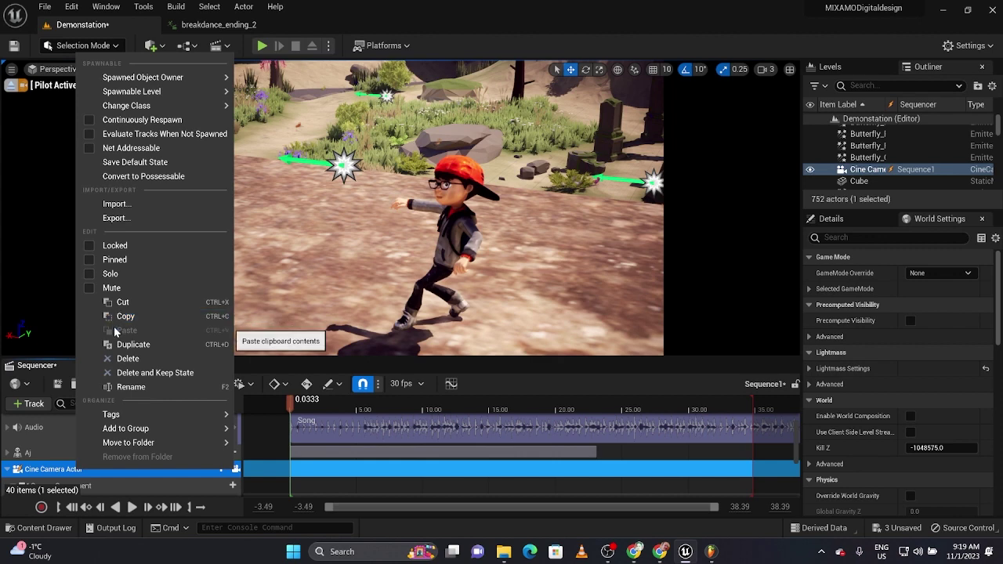
pyautogui.click(129, 387)
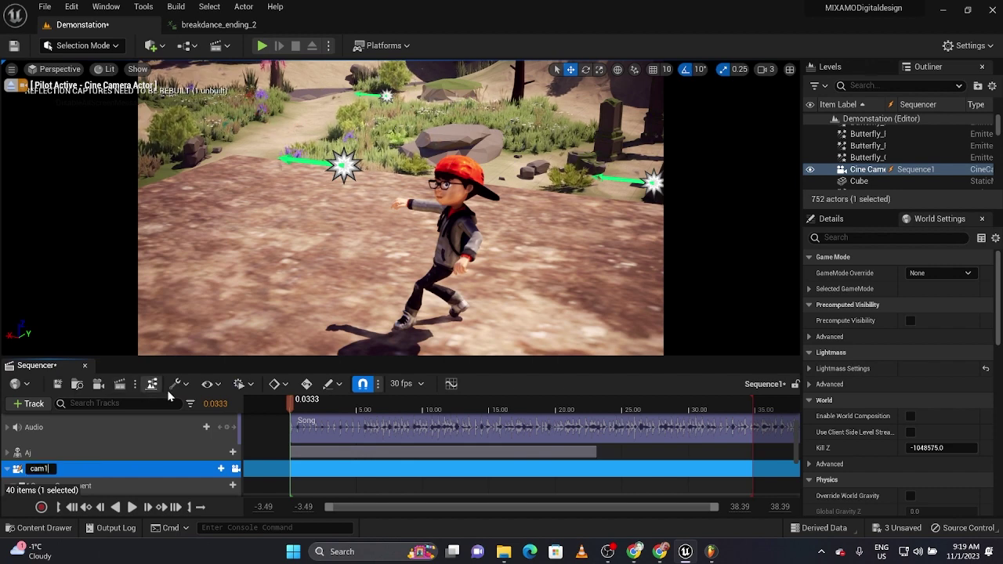
pyautogui.click(145, 468)
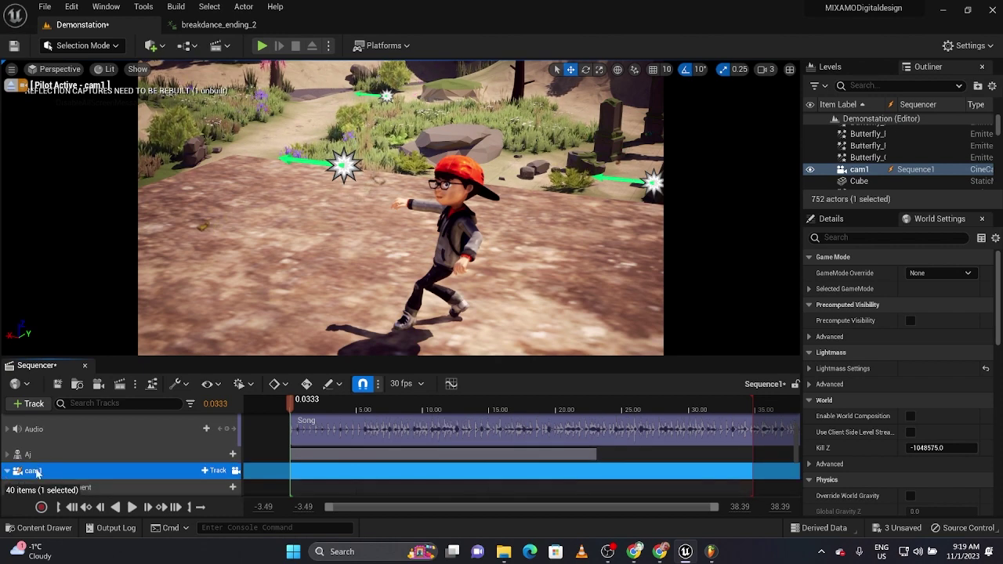
# - Set cam1's Current Focal Length to 110 and reposition the camera to frame the dancing character
pyautogui.click(7, 470)
pyautogui.scroll(-3, 79, 462)
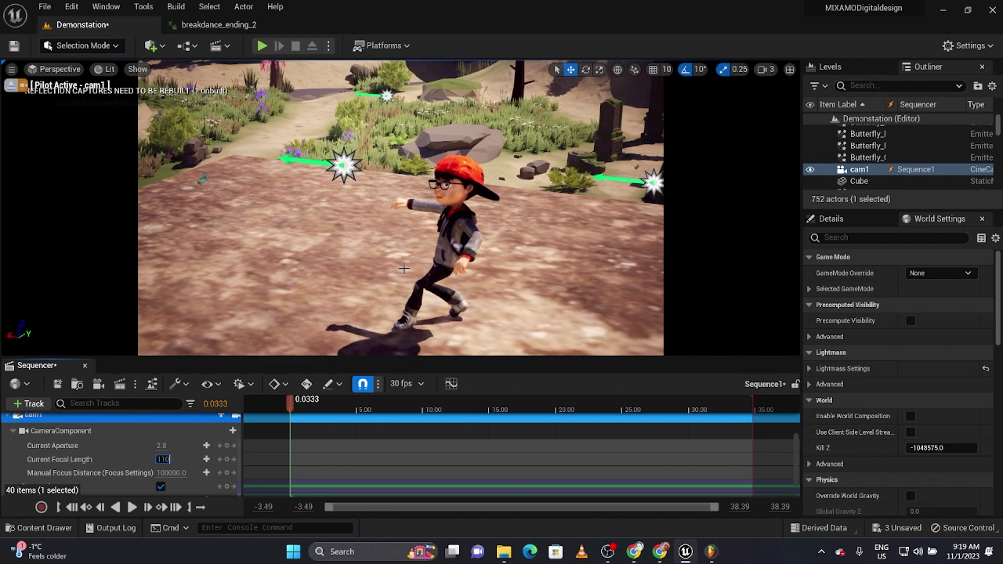
pyautogui.press('Return')
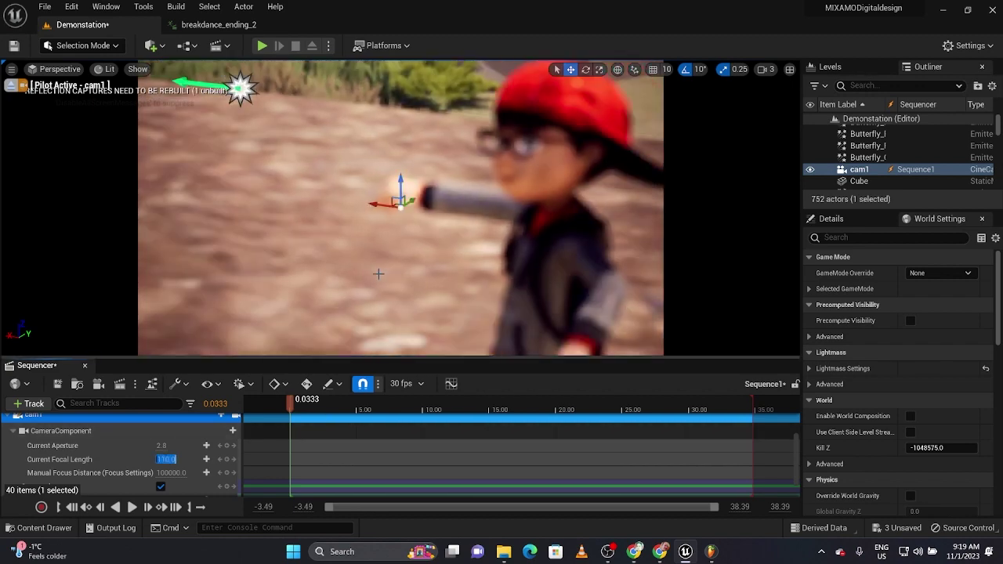
pyautogui.scroll(-6, 378, 274)
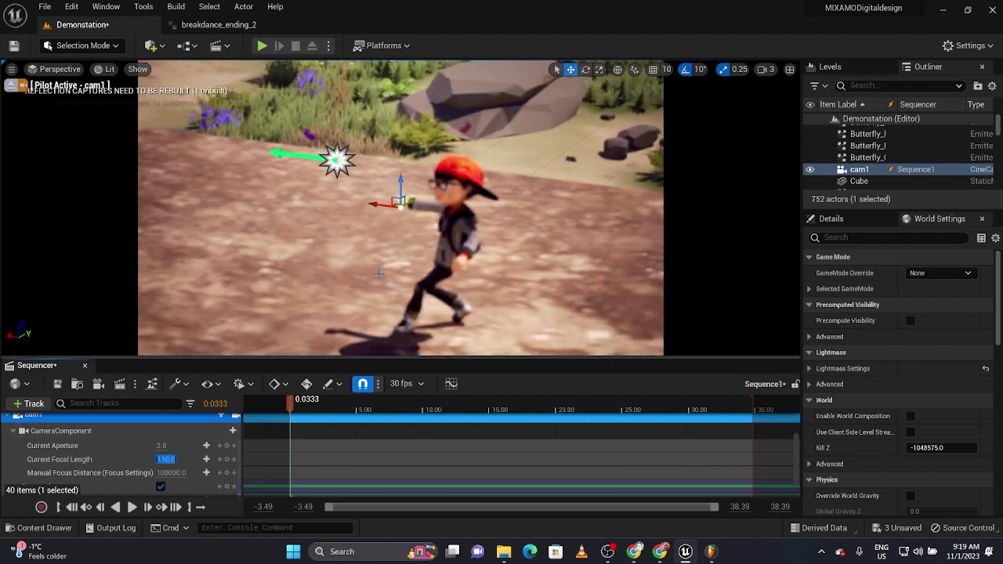
pyautogui.moveTo(379, 274); pyautogui.dragTo(466, 294, button='right')
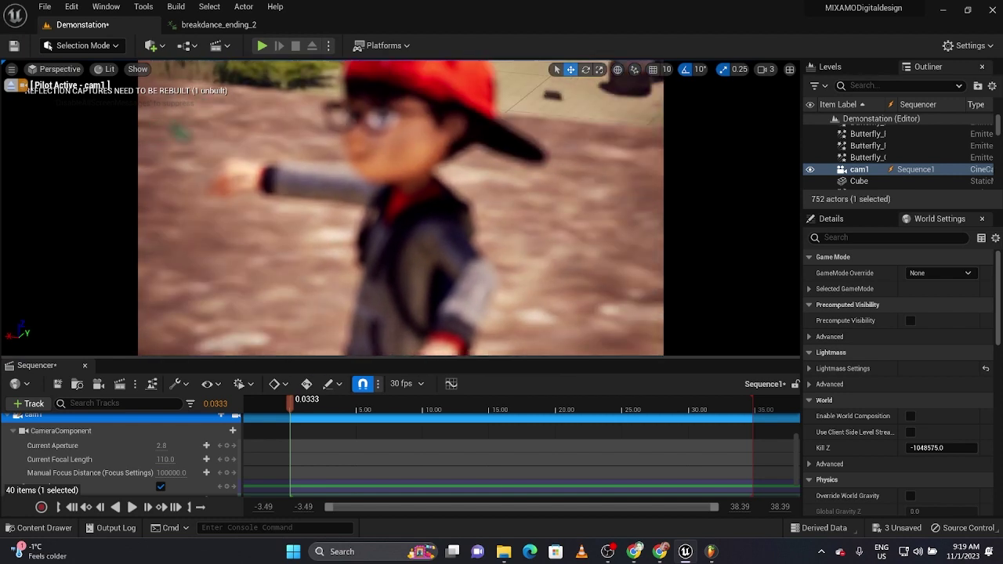
pyautogui.press('s')
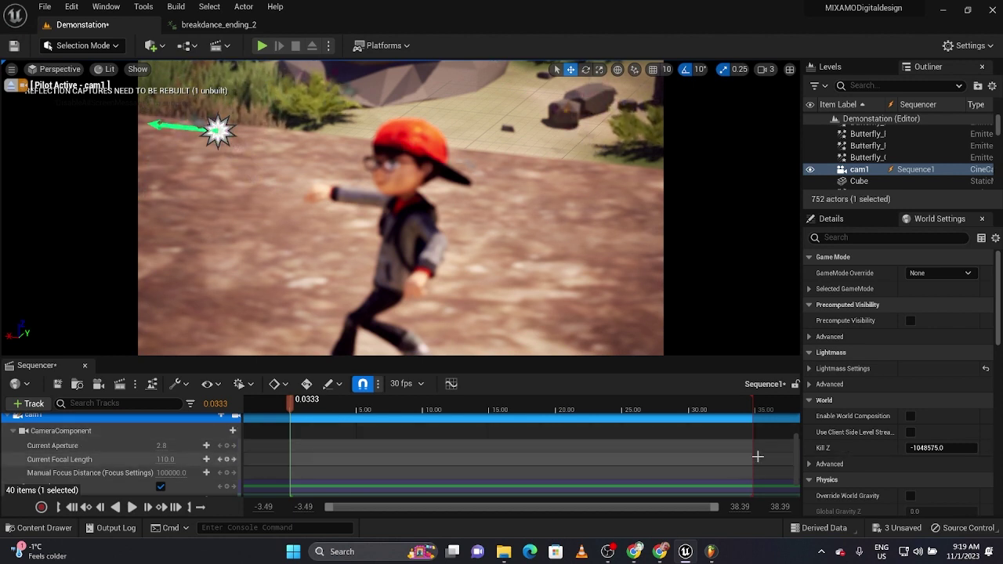
# - Expand the Focus Settings of cam1's CameraComponent and set the manual focus distance by sampling the character in the viewport
pyautogui.scroll(-1, 876, 441)
pyautogui.scroll(1, 878, 441)
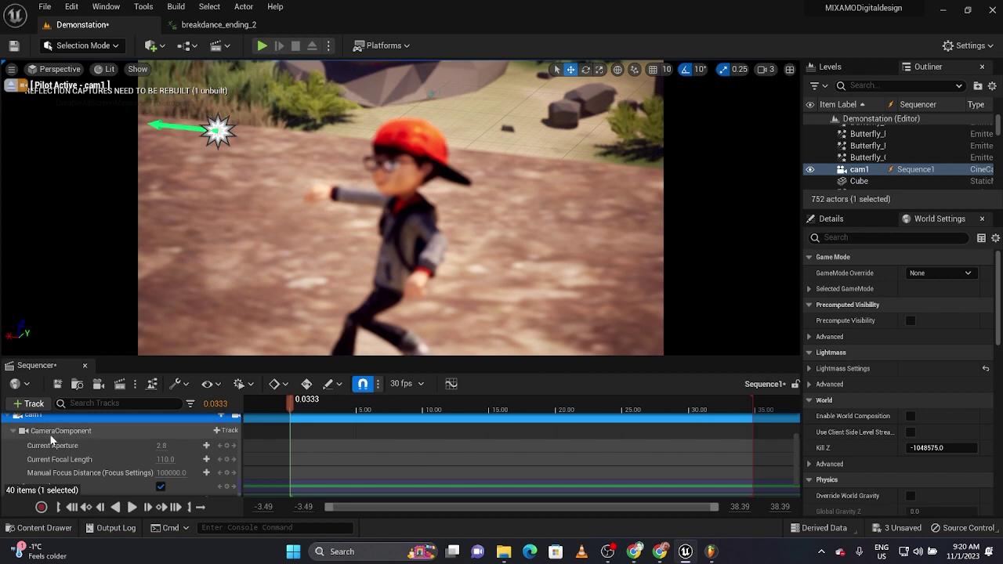
pyautogui.click(156, 431)
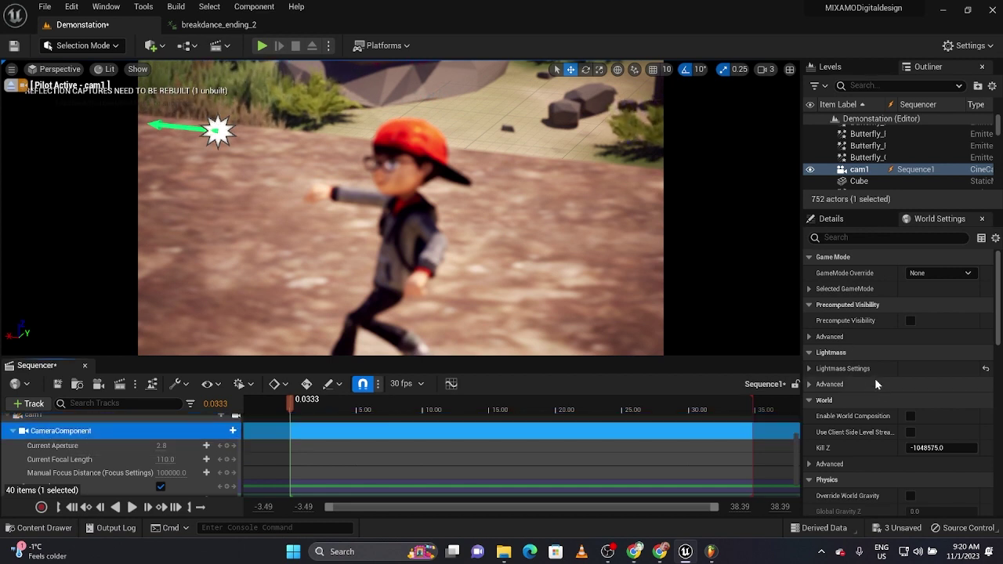
pyautogui.scroll(-3, 867, 410)
pyautogui.scroll(3, 868, 407)
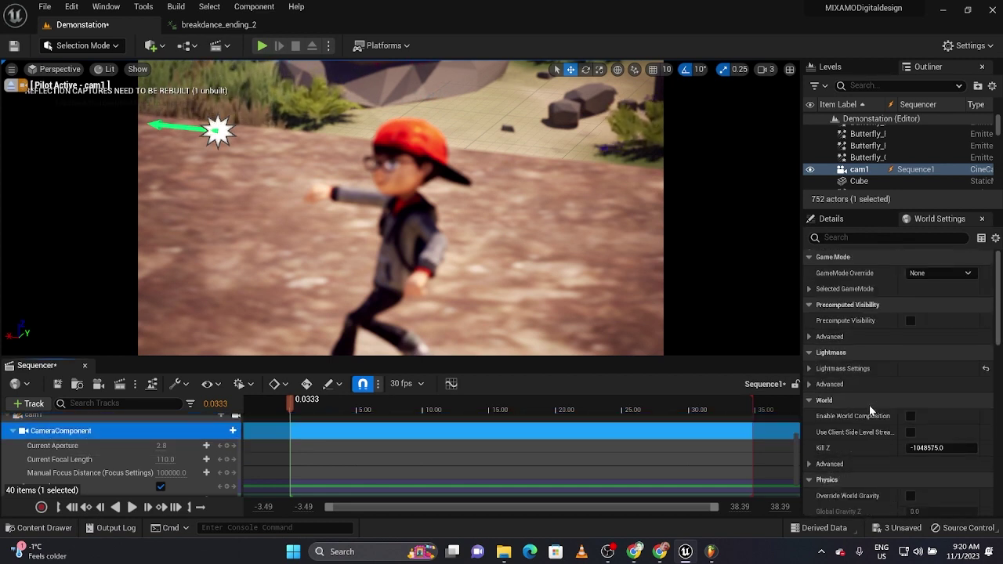
pyautogui.click(810, 289)
pyautogui.click(810, 289)
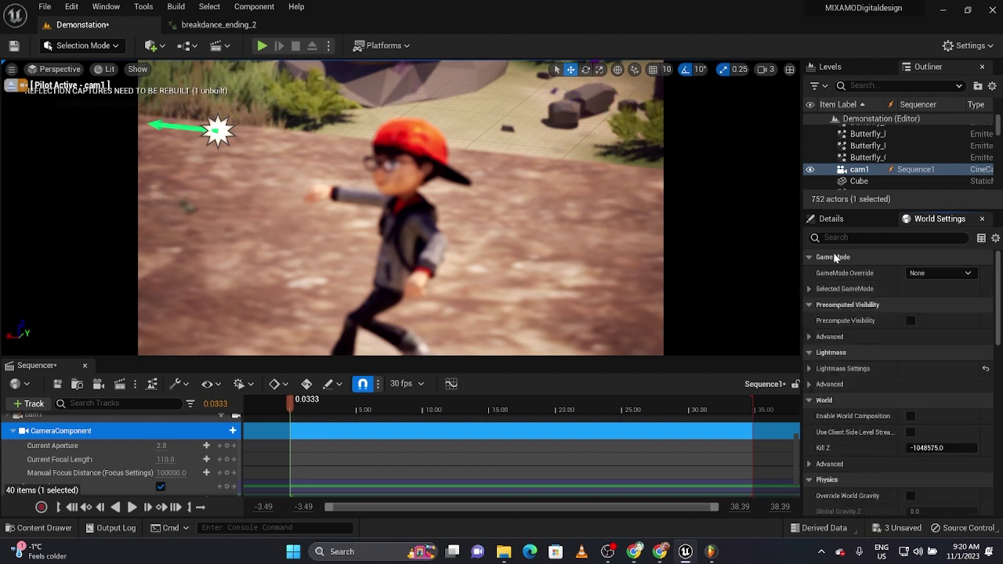
pyautogui.click(831, 218)
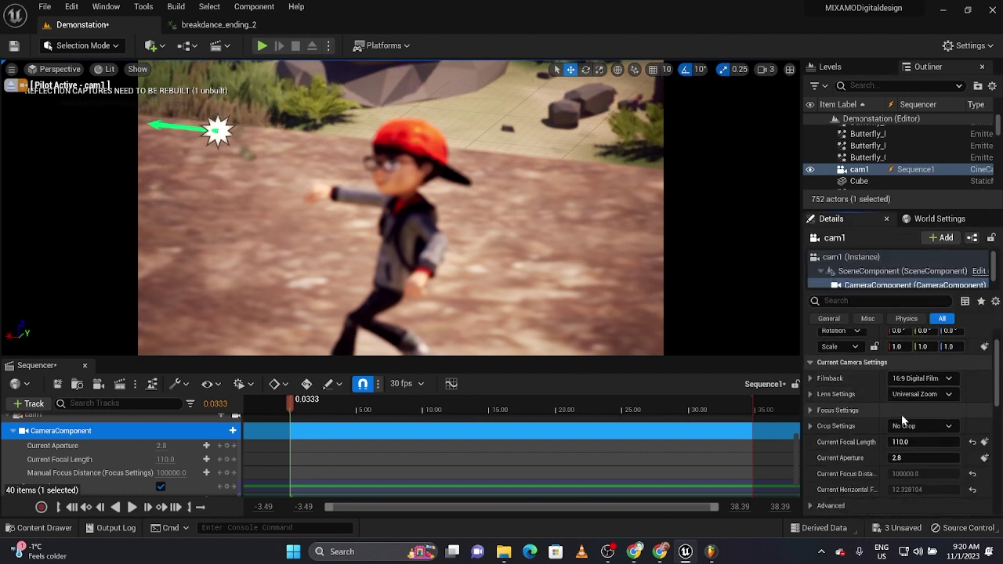
pyautogui.scroll(-2, 905, 427)
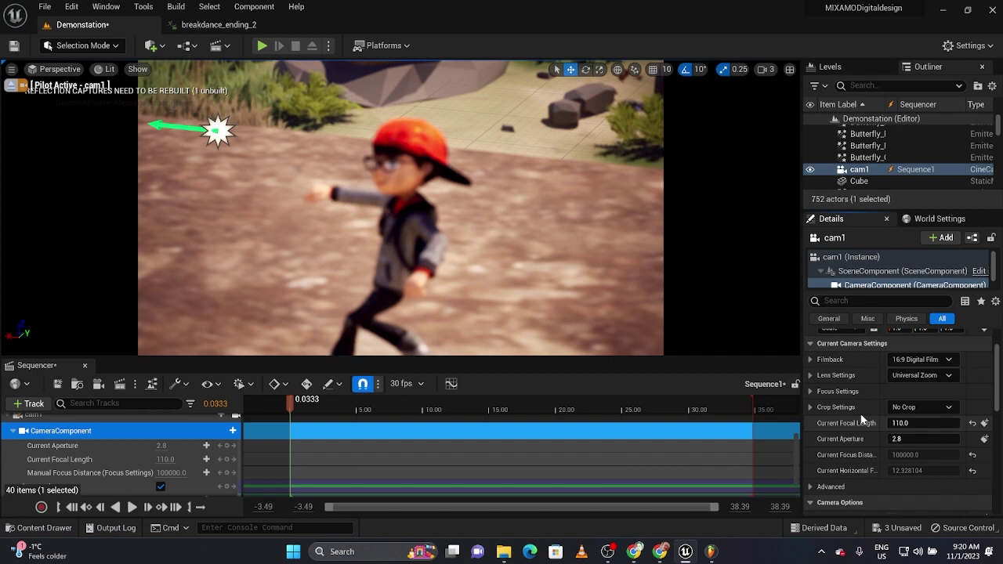
pyautogui.click(813, 392)
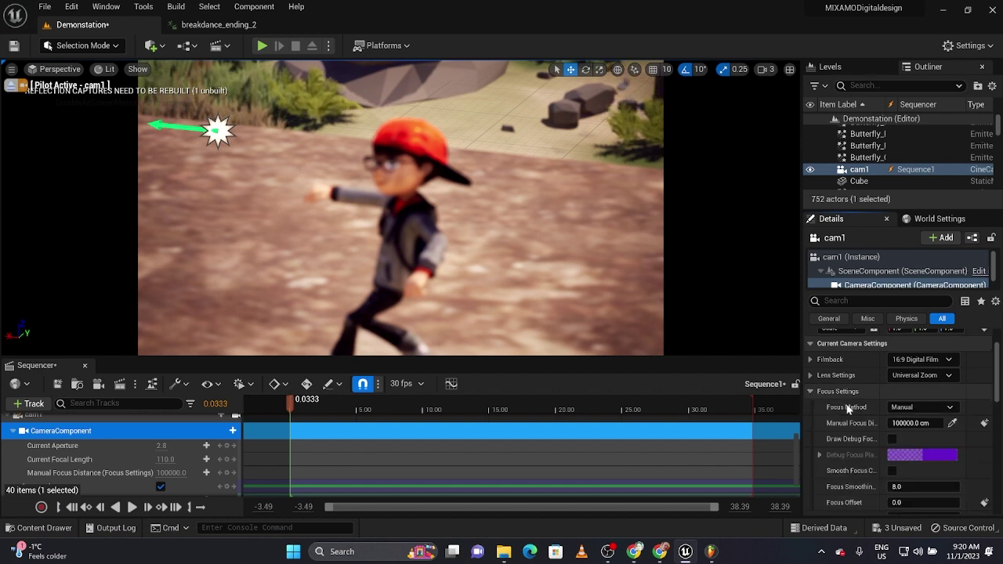
pyautogui.click(953, 422)
pyautogui.click(403, 215)
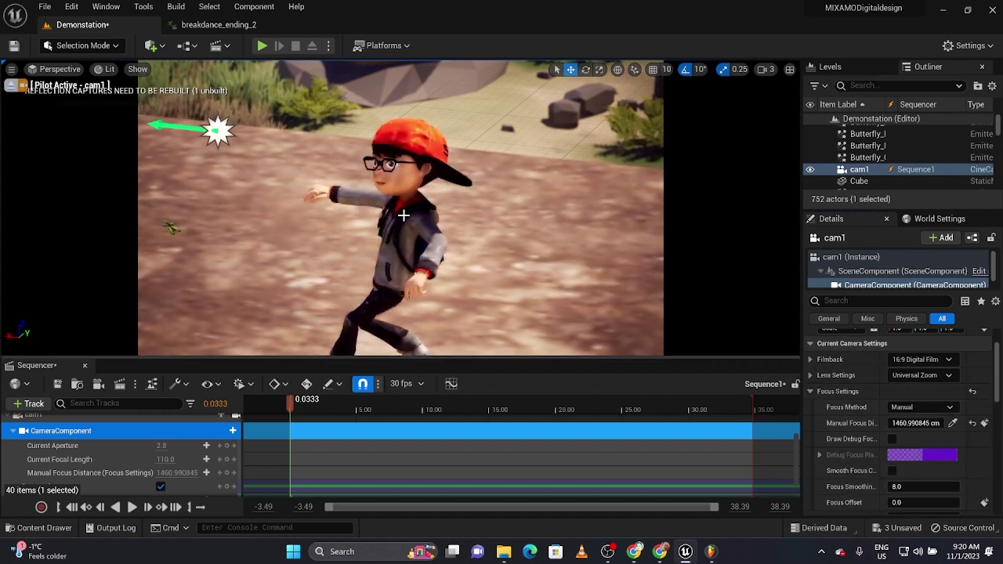
# - Pull cam1 back to frame the character's whole body and resample the manual focus distance on him
pyautogui.moveTo(286, 90); pyautogui.dragTo(314, 169, button='middle')
pyautogui.moveTo(313, 168); pyautogui.dragTo(419, 114, button='right')
pyautogui.press('s')
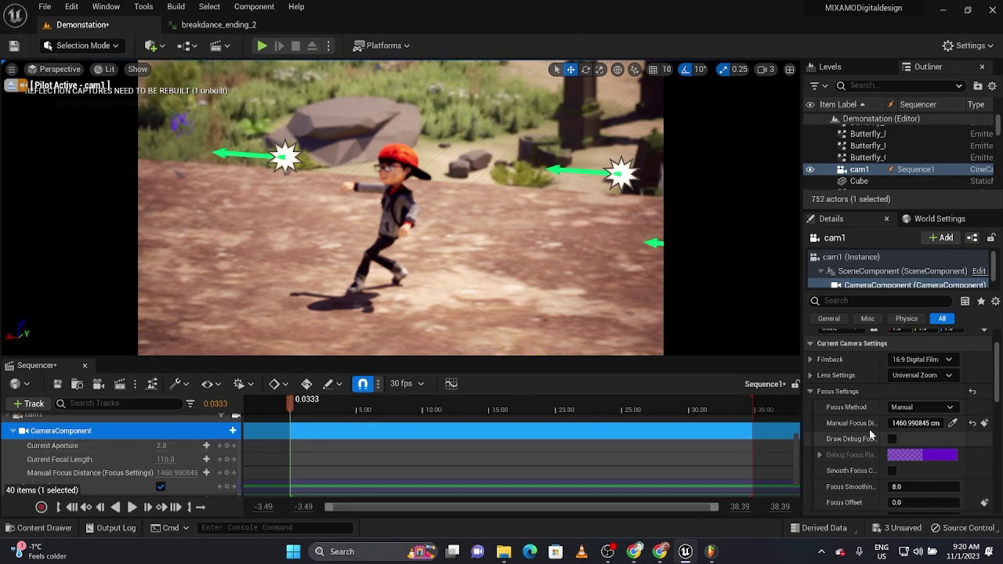
pyautogui.click(951, 425)
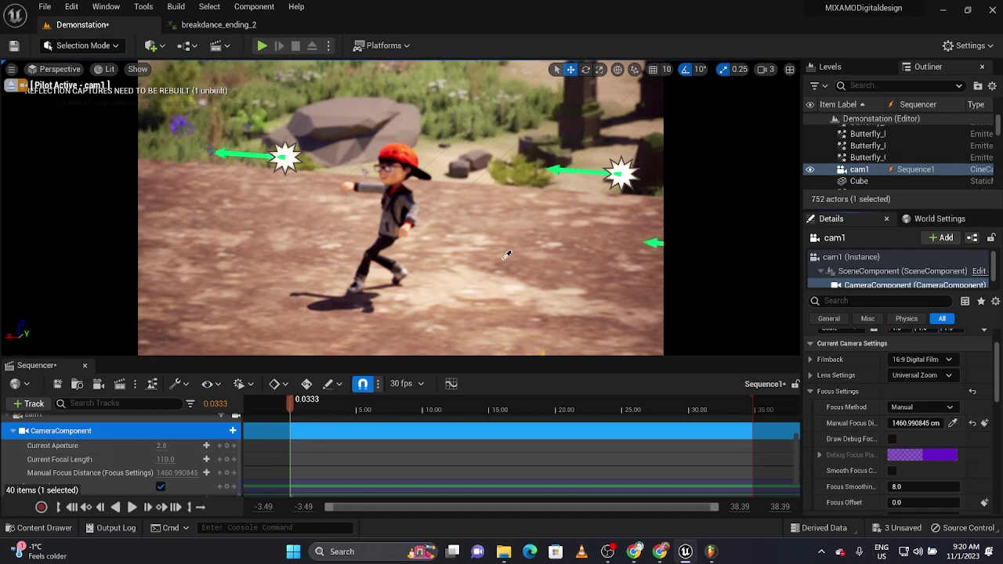
pyautogui.click(397, 211)
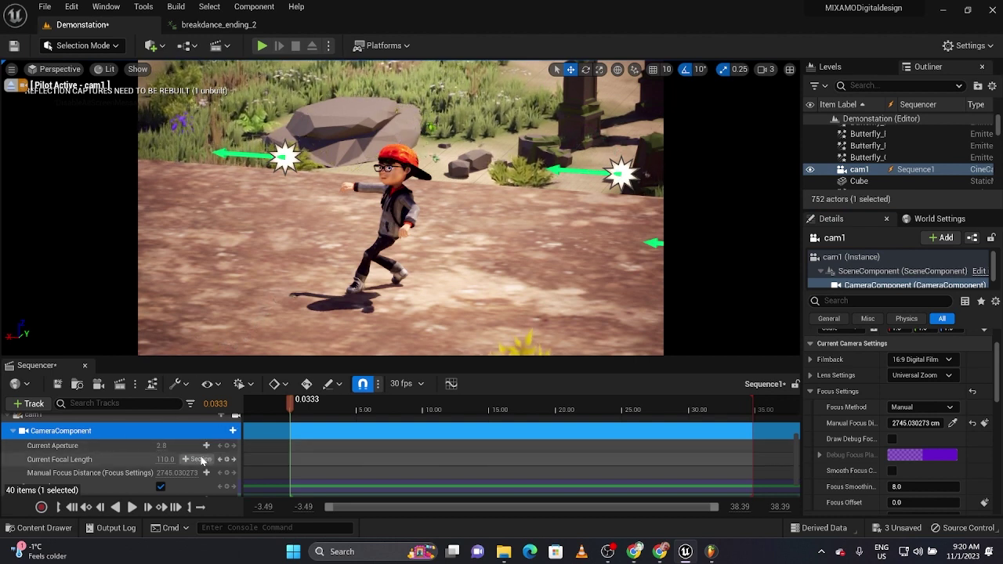
# - Keyframe cam1's Manual Focus Distance at 0.0333 and scrub through the dance to check the shot
pyautogui.scroll(-1, 201, 460)
pyautogui.click(226, 455)
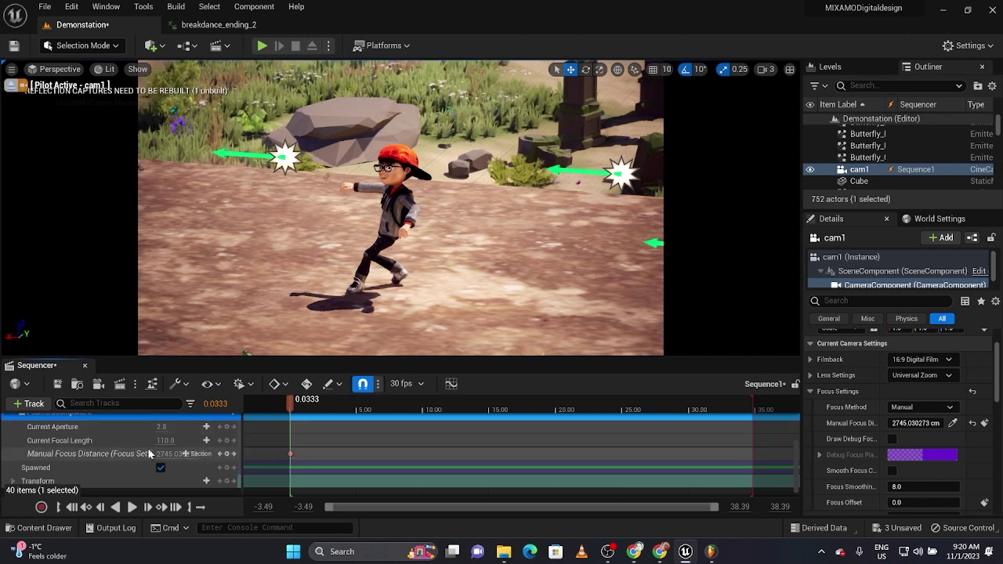
pyautogui.moveTo(292, 402); pyautogui.dragTo(595, 390)
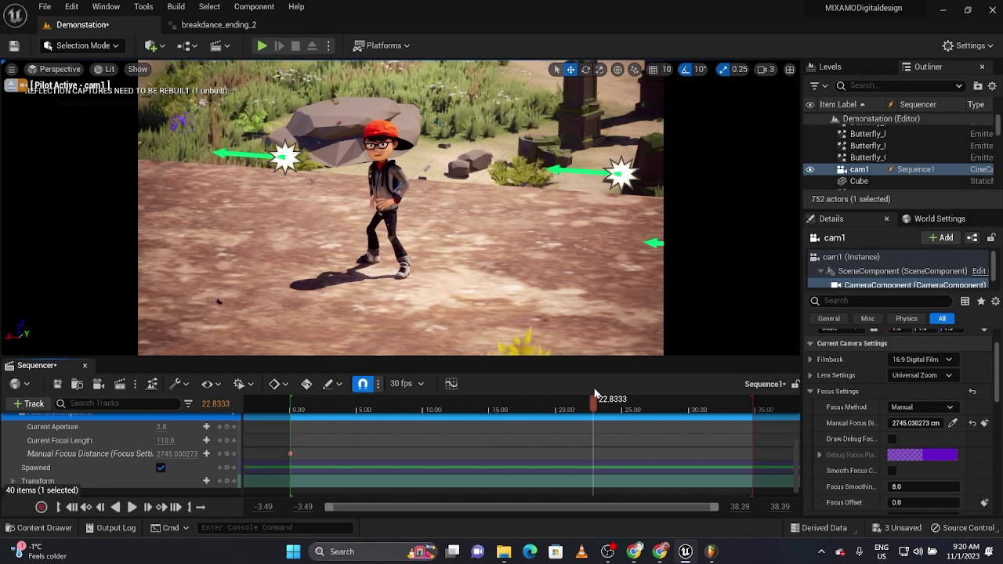
pyautogui.moveTo(595, 393); pyautogui.dragTo(296, 408)
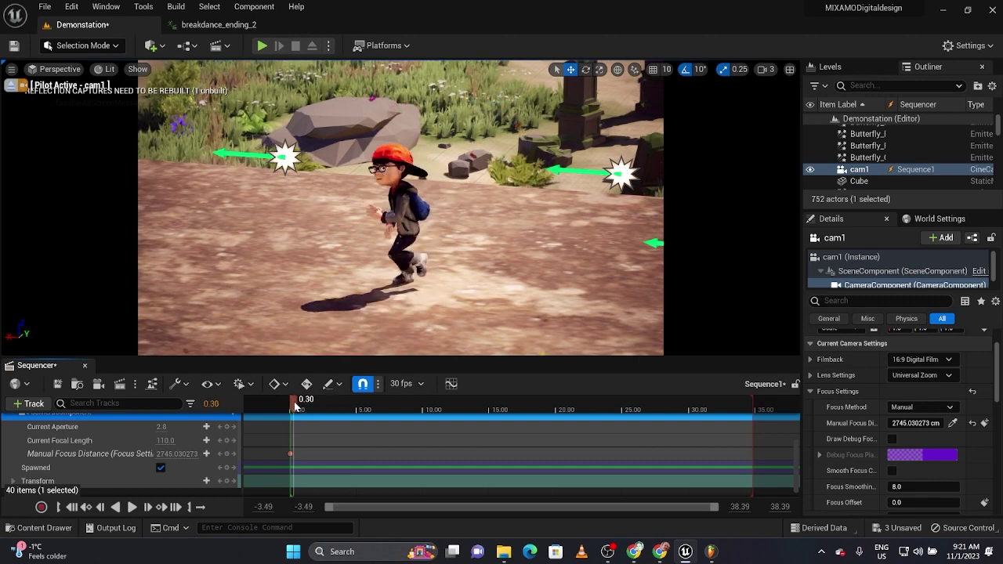
# - Collapse the cam1 track, add a second cine camera to the sequence and rename it Cam2
pyautogui.scroll(1, 118, 438)
pyautogui.click(28, 432)
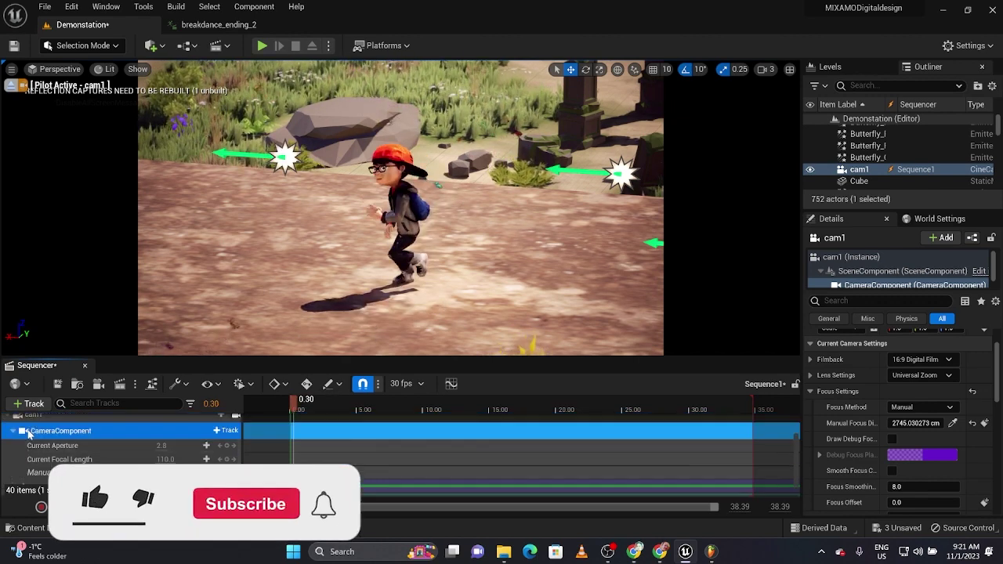
pyautogui.scroll(4, 10, 437)
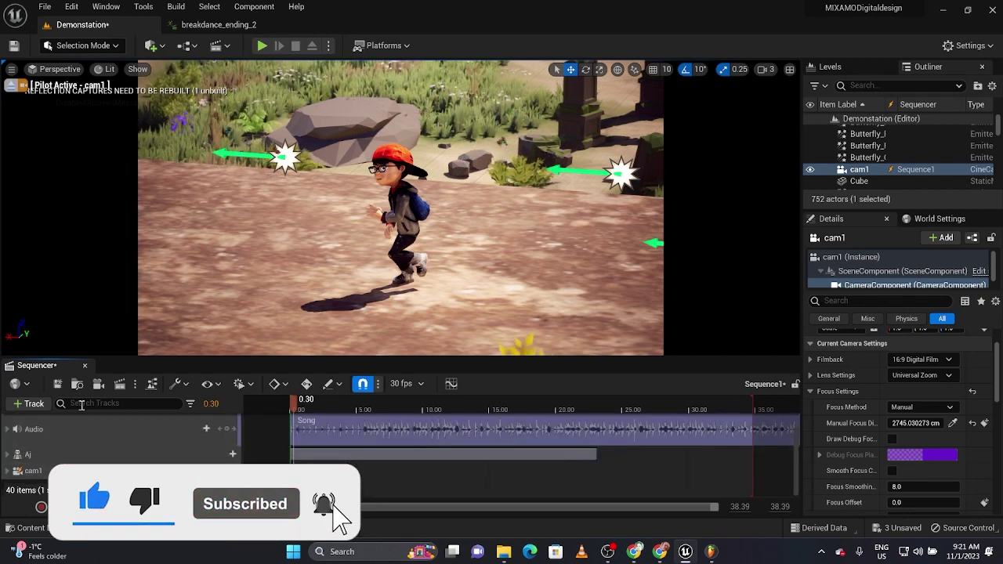
pyautogui.click(98, 383)
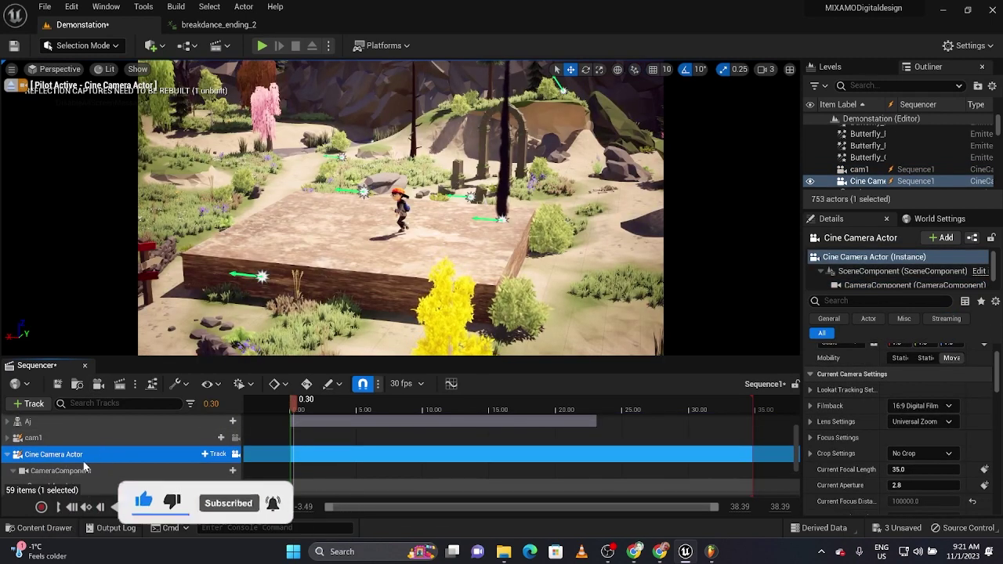
pyautogui.rightClick(87, 459)
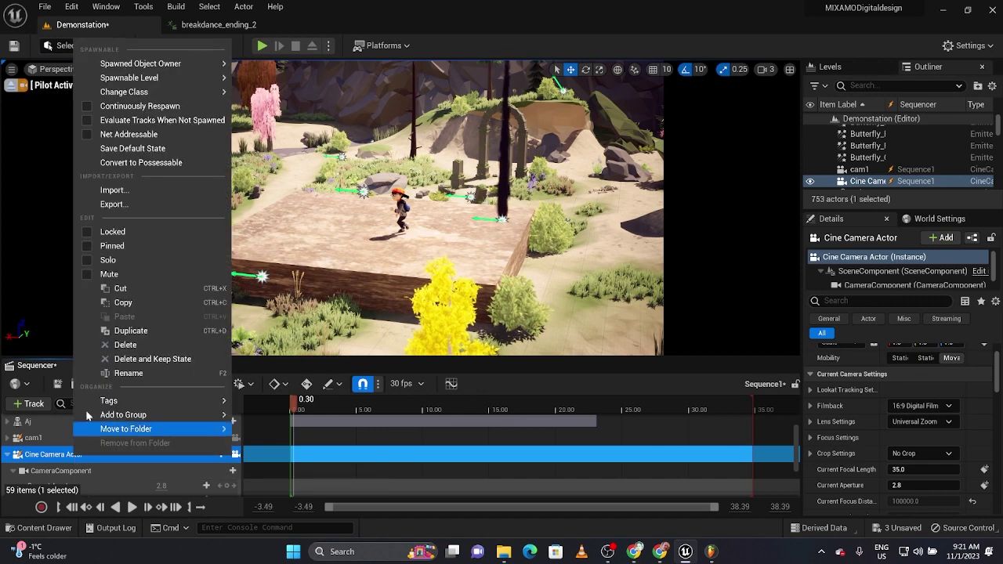
pyautogui.moveTo(87, 406)
pyautogui.click(125, 373)
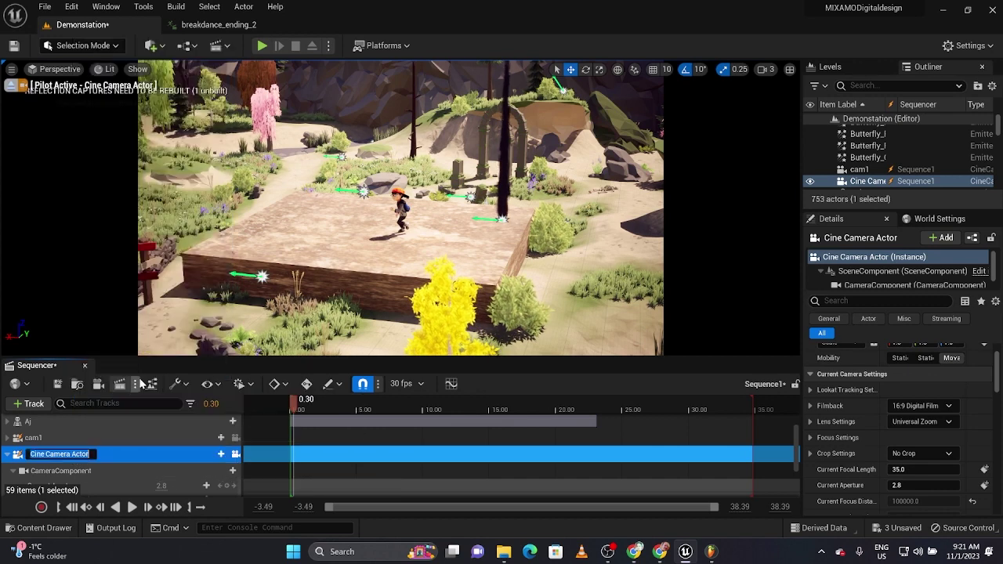
pyautogui.write('Ca')
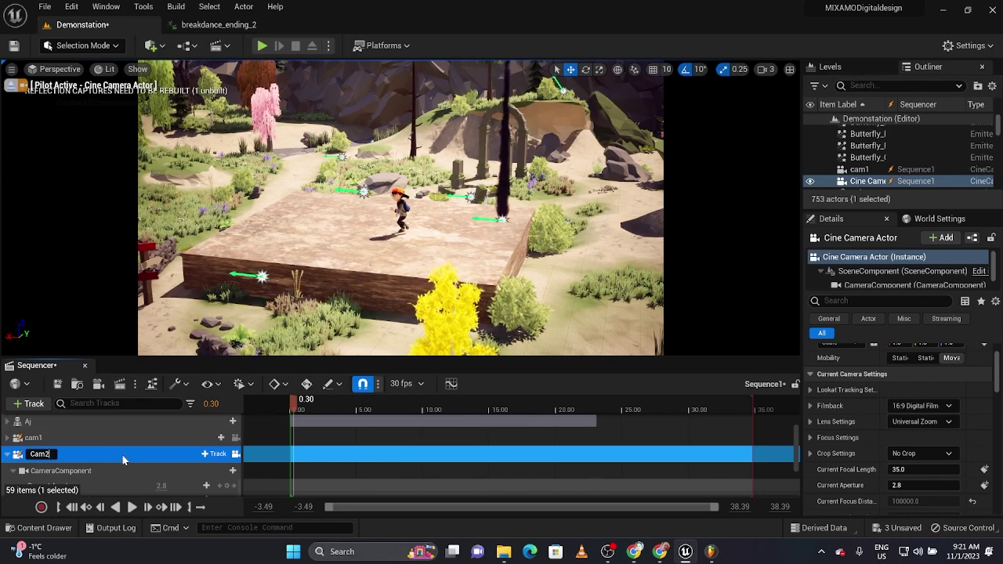
pyautogui.write('m2')
pyautogui.press('Return')
# - Set Cam2's Current Focal Length to 110 and pull the camera back to a high angle from another side of the platform
pyautogui.scroll(-1, 145, 469)
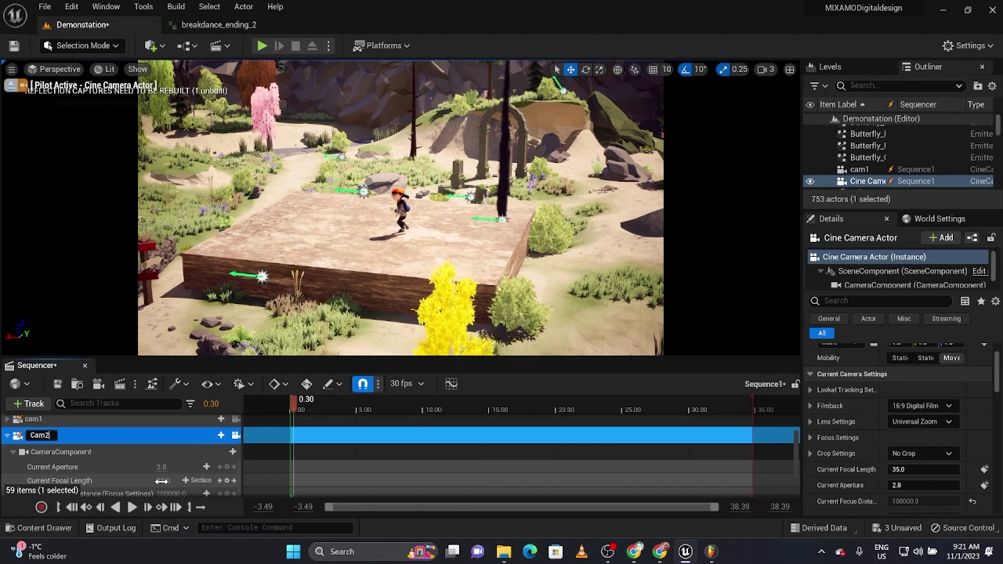
pyautogui.click(161, 480)
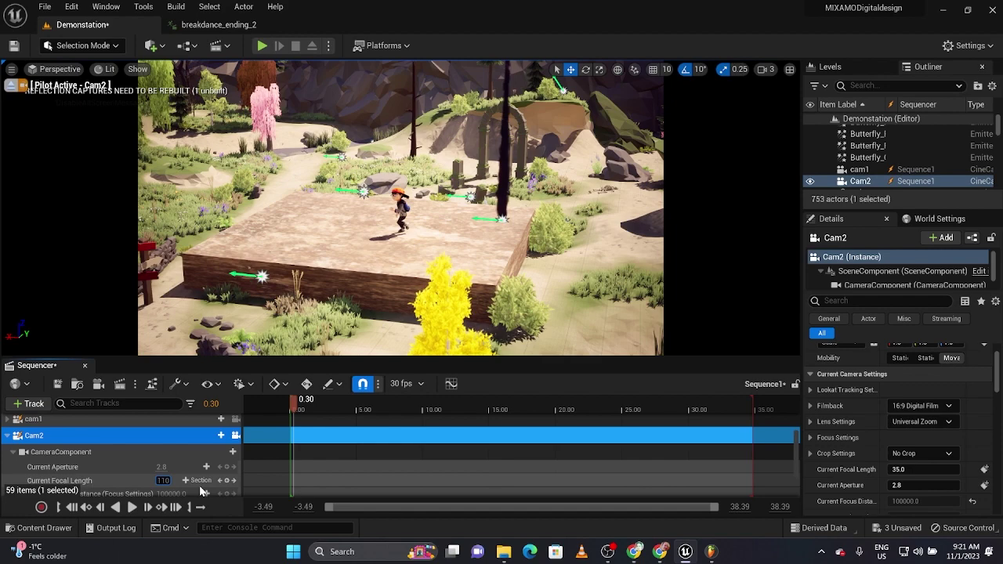
pyautogui.write('110')
pyautogui.press('Return')
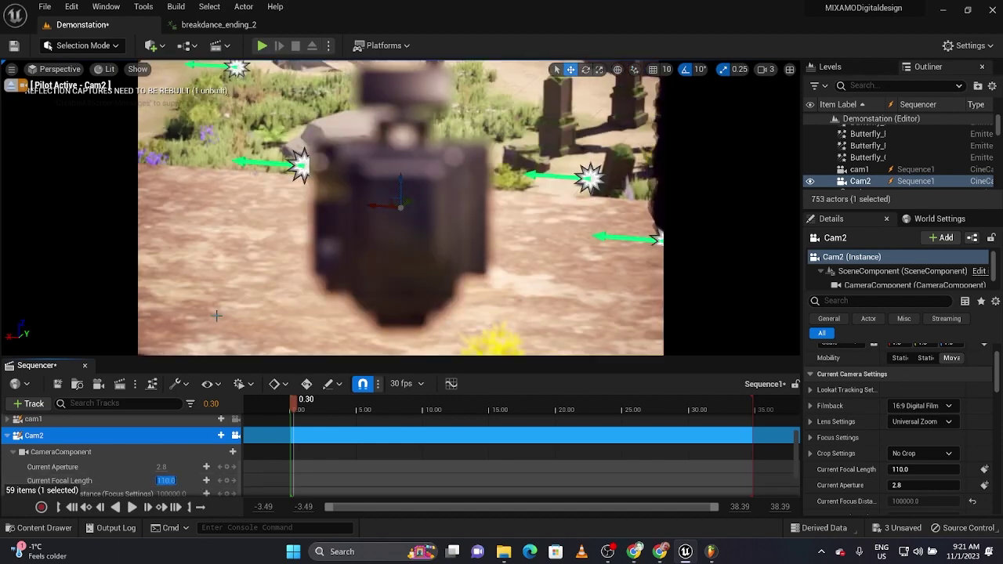
pyautogui.moveTo(400, 207); pyautogui.dragTo(400, 271, button='right')
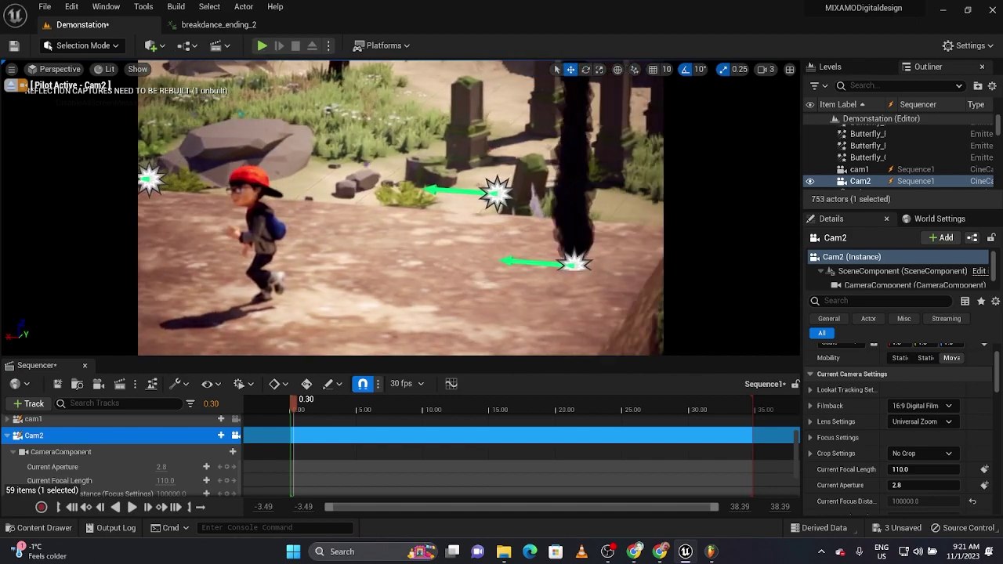
pyautogui.press('s')
pyautogui.moveTo(401, 208); pyautogui.dragTo(377, 255, button='right')
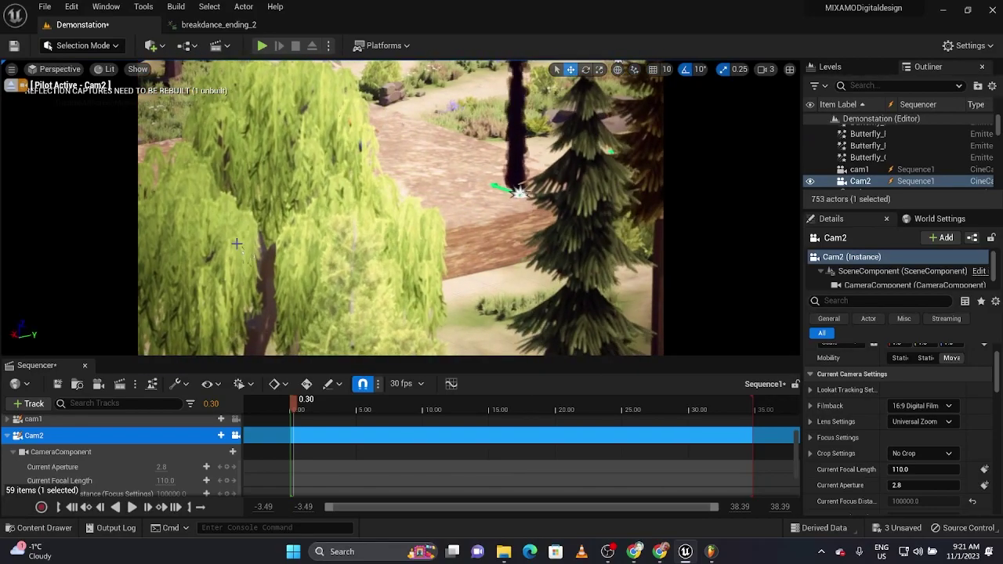
# - Delete the willow tree blocking Cam2's view and reframe the camera on the character on the platform
pyautogui.click(293, 278)
pyautogui.press('Delete')
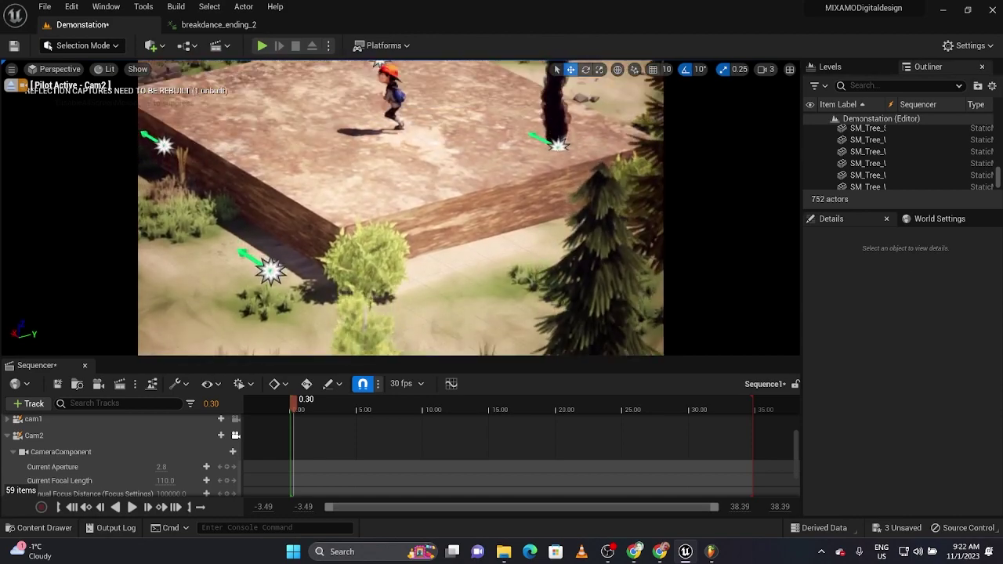
pyautogui.moveTo(401, 208); pyautogui.dragTo(431, 241, button='middle')
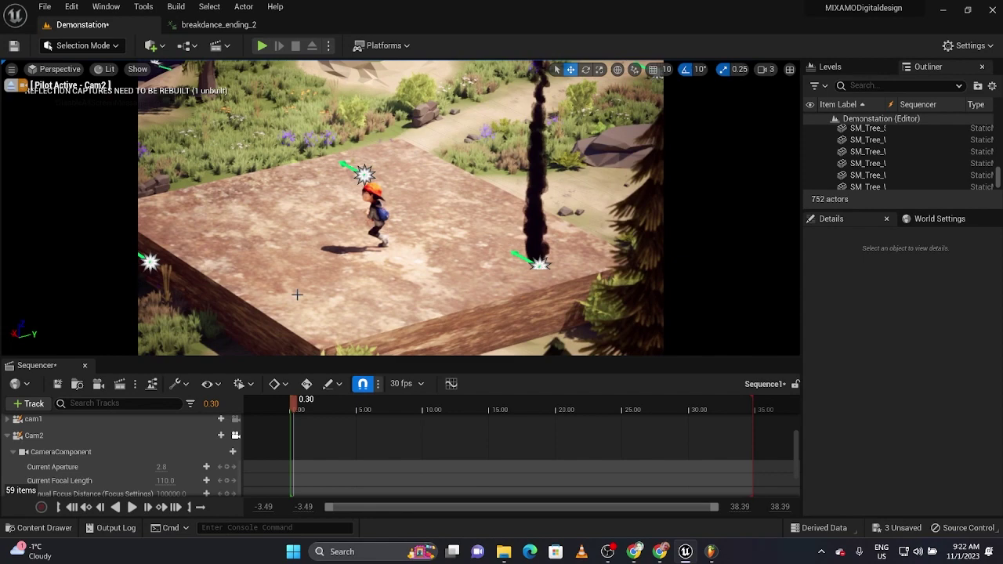
# - Sample Cam2's manual focus distance on the character and keyframe Manual Focus Distance at 0.30
pyautogui.click(109, 455)
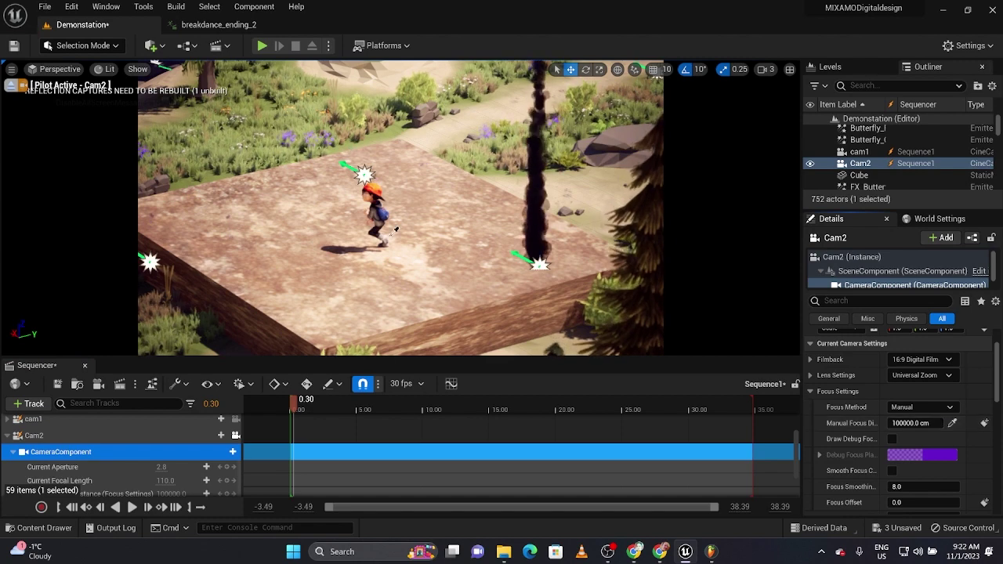
pyautogui.click(374, 212)
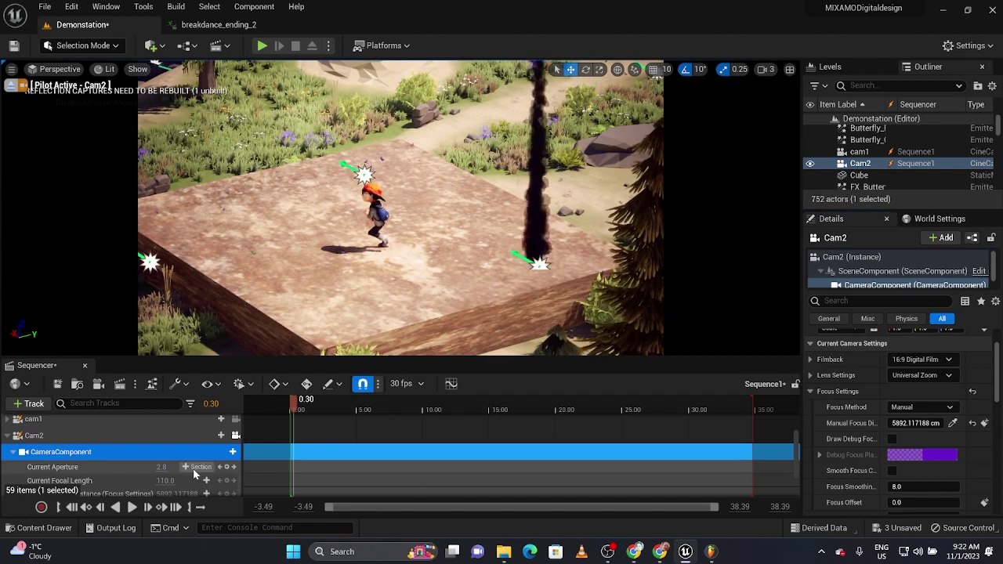
pyautogui.scroll(-1, 184, 478)
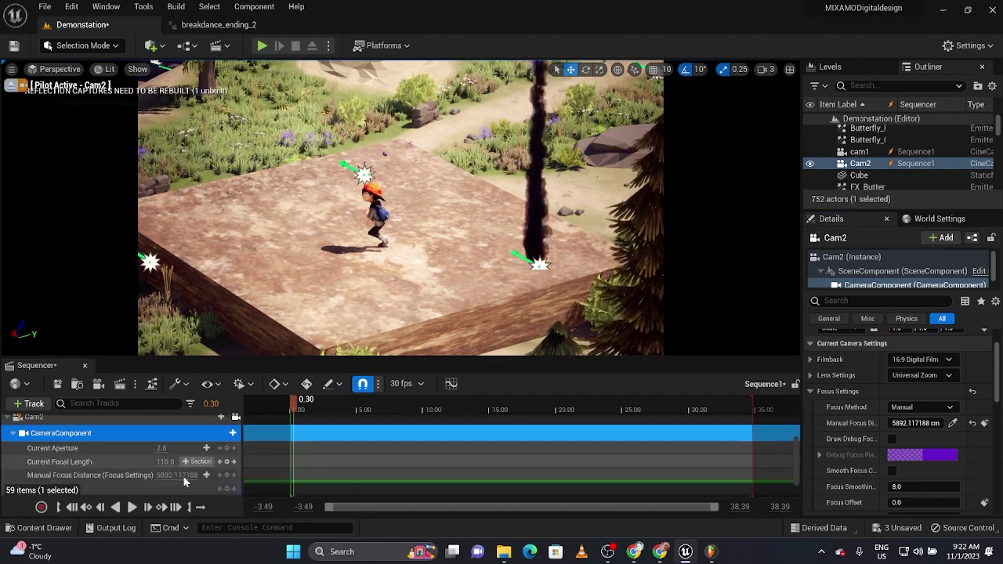
pyautogui.click(227, 476)
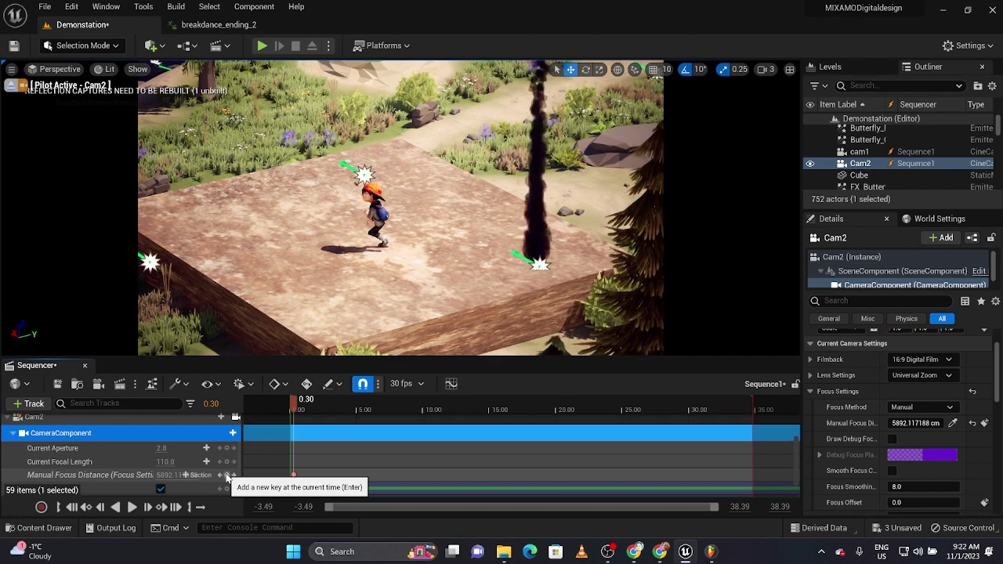
# - Expand Cam2's Transform track and keyframe its Location at 0.30
pyautogui.scroll(-2, 200, 459)
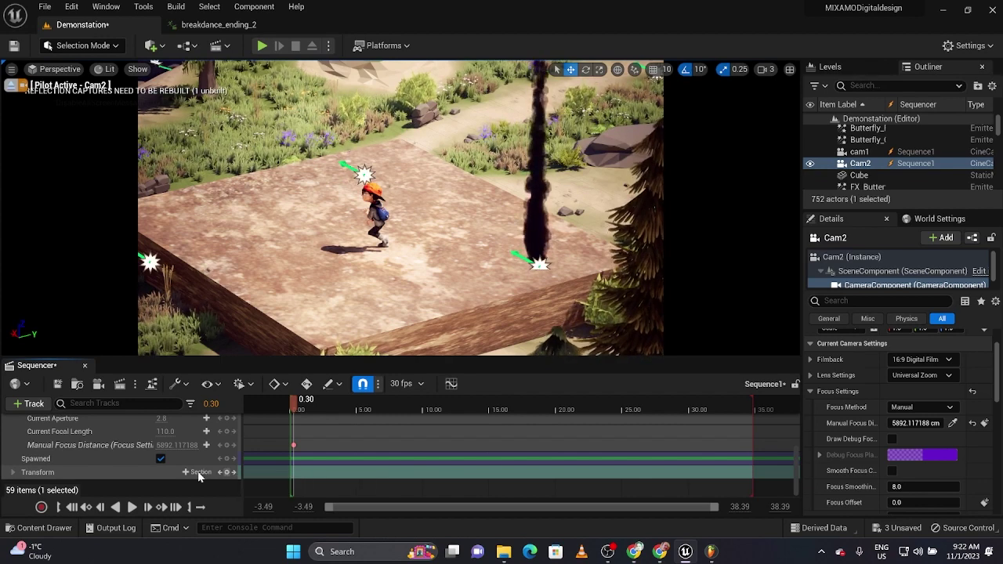
pyautogui.click(12, 472)
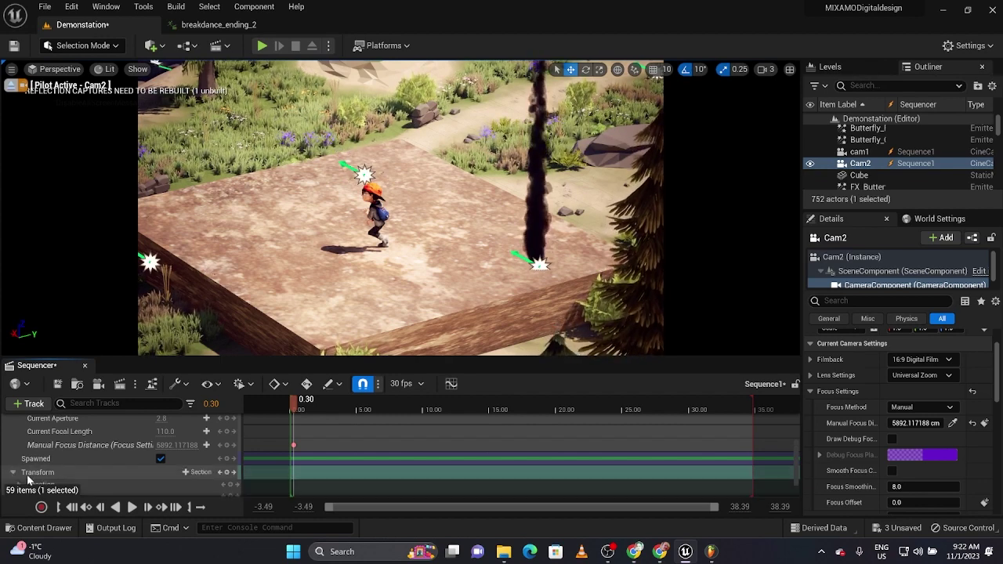
pyautogui.click(227, 484)
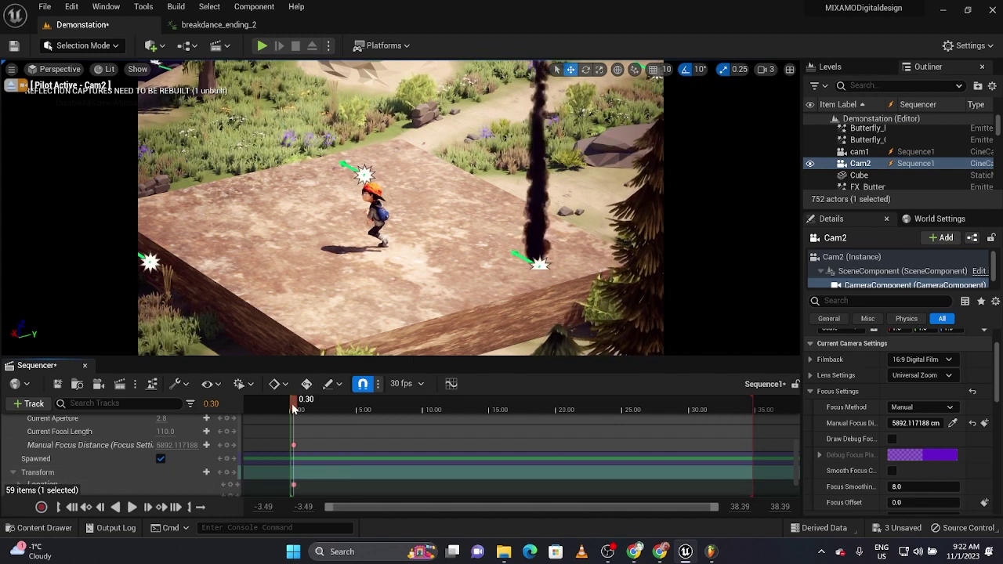
# - Move the playhead to 0.1667, then add a third cine camera to the sequence and rename it cam3-back
pyautogui.moveTo(293, 409); pyautogui.dragTo(290, 409)
pyautogui.scroll(3, 154, 459)
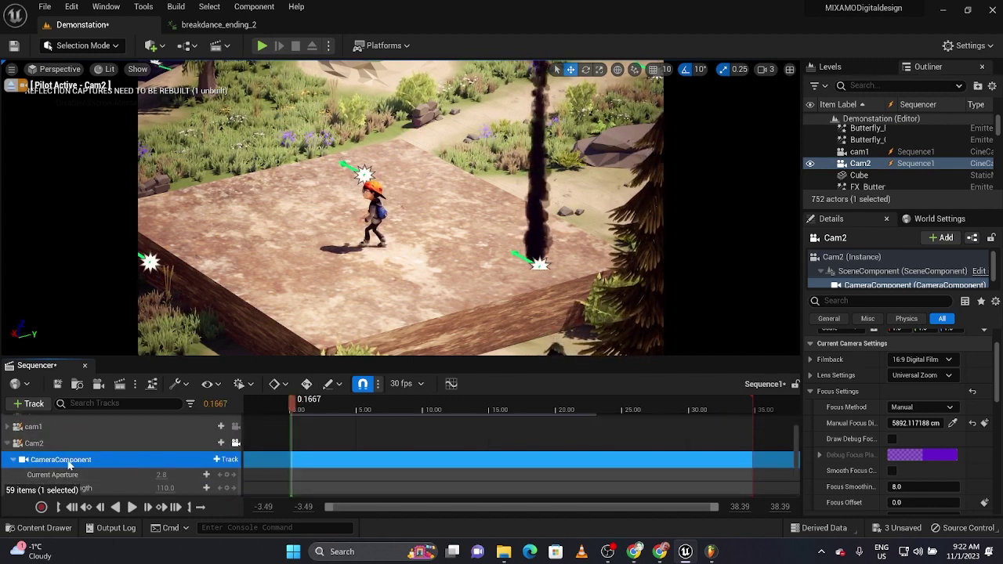
pyautogui.click(7, 445)
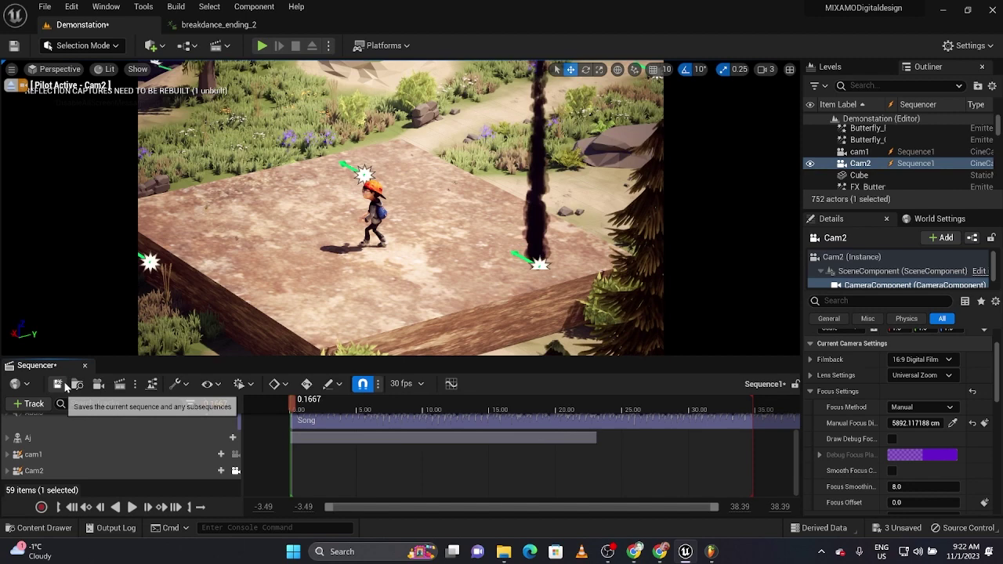
pyautogui.click(97, 384)
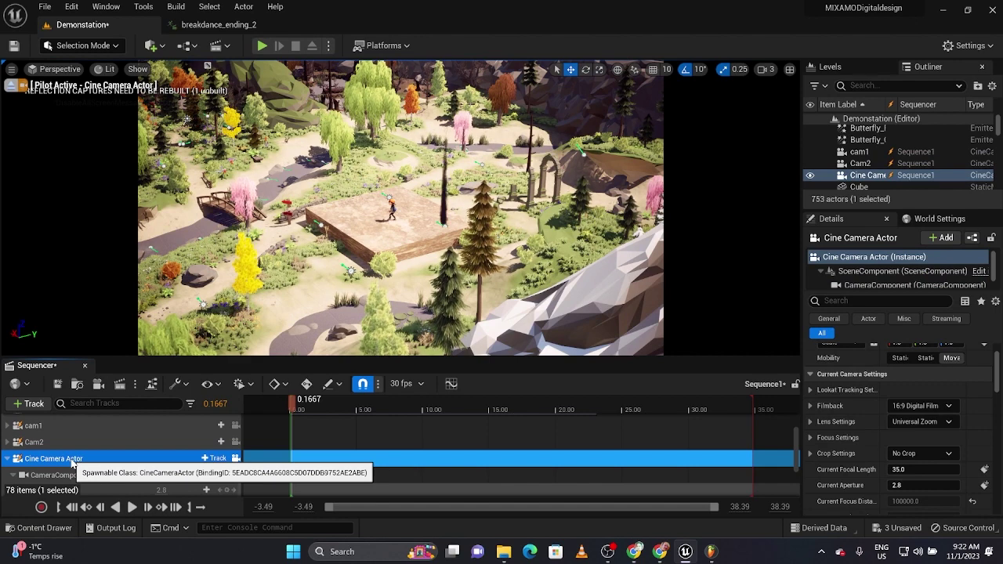
pyautogui.rightClick(72, 464)
pyautogui.click(114, 374)
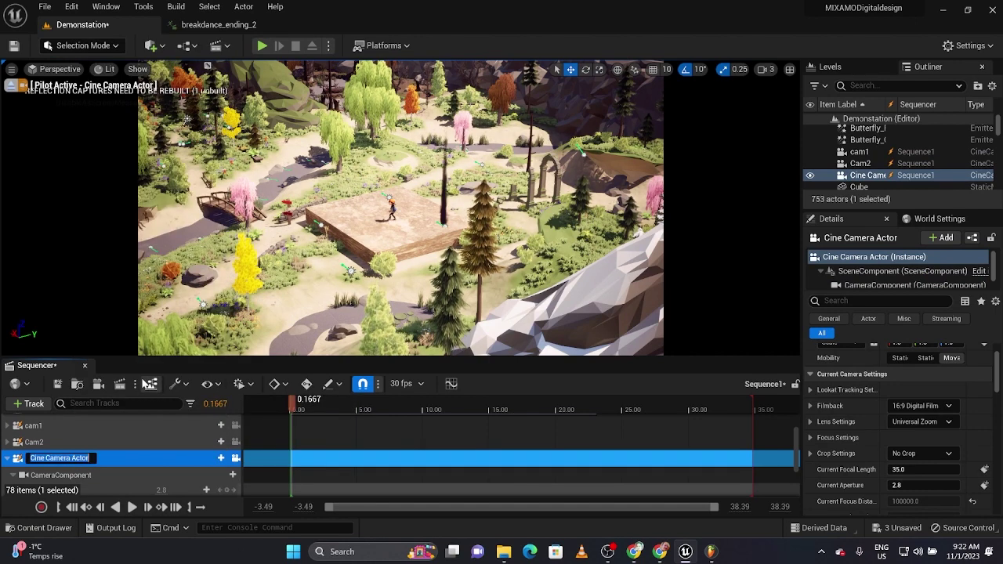
pyautogui.write('cam3-back')
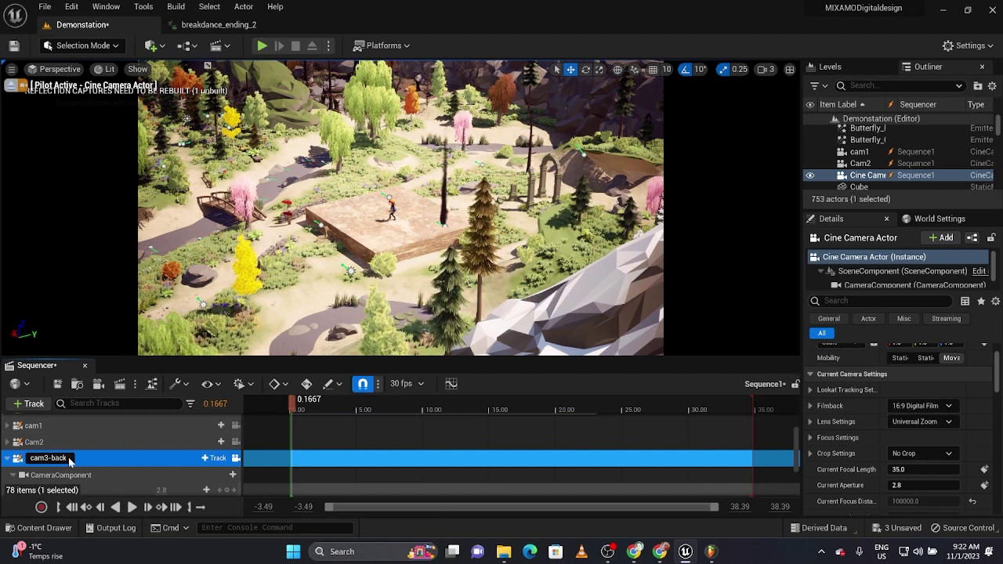
pyautogui.click(6, 459)
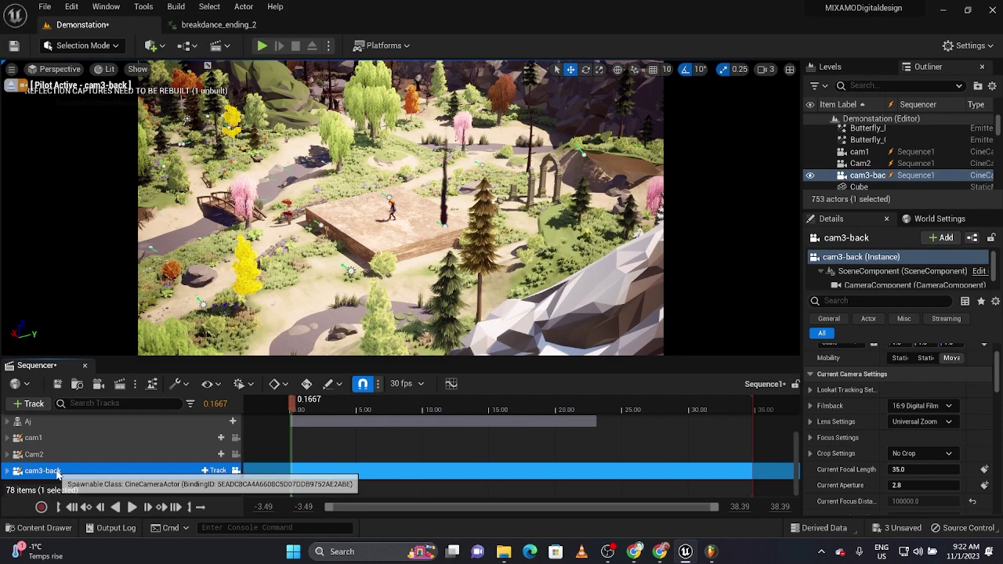
# - Fly cam3-back around the platform and closer in to frame the character from behind at a high angle
pyautogui.click(7, 471)
pyautogui.scroll(-3, 192, 466)
pyautogui.moveTo(401, 207); pyautogui.dragTo(243, 243, button='right')
pyautogui.press('d')
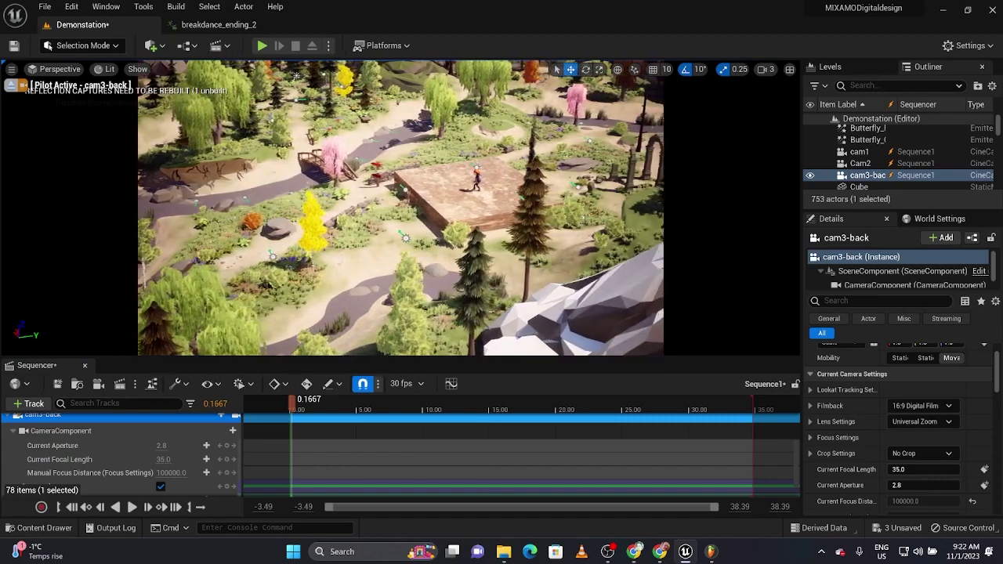
pyautogui.moveTo(400, 207); pyautogui.dragTo(331, 196, button='right')
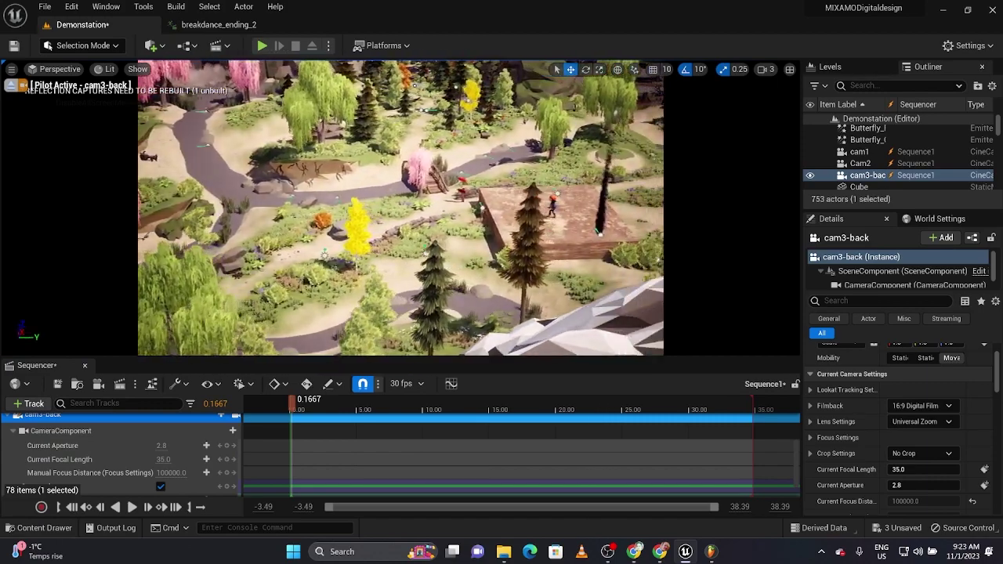
pyautogui.press('d')
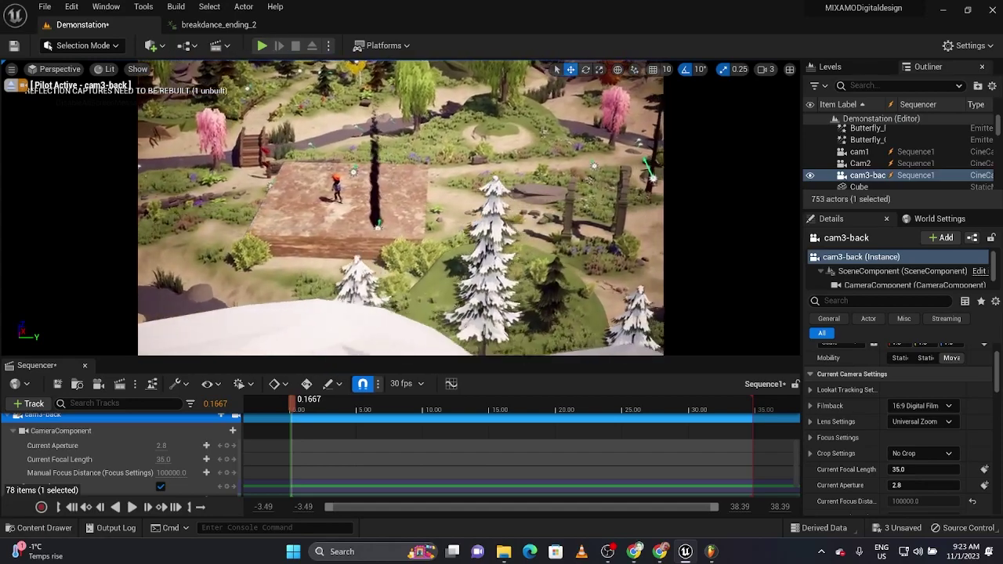
pyautogui.press('d')
pyautogui.moveTo(400, 208); pyautogui.dragTo(289, 208, button='right')
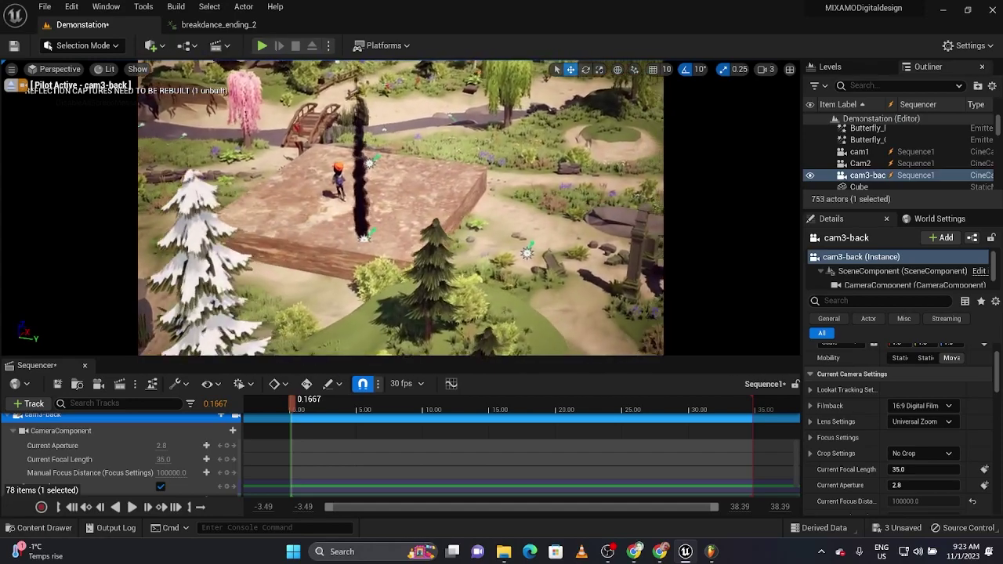
pyautogui.press('d')
pyautogui.moveTo(401, 208); pyautogui.dragTo(302, 192, button='right')
pyautogui.press('w')
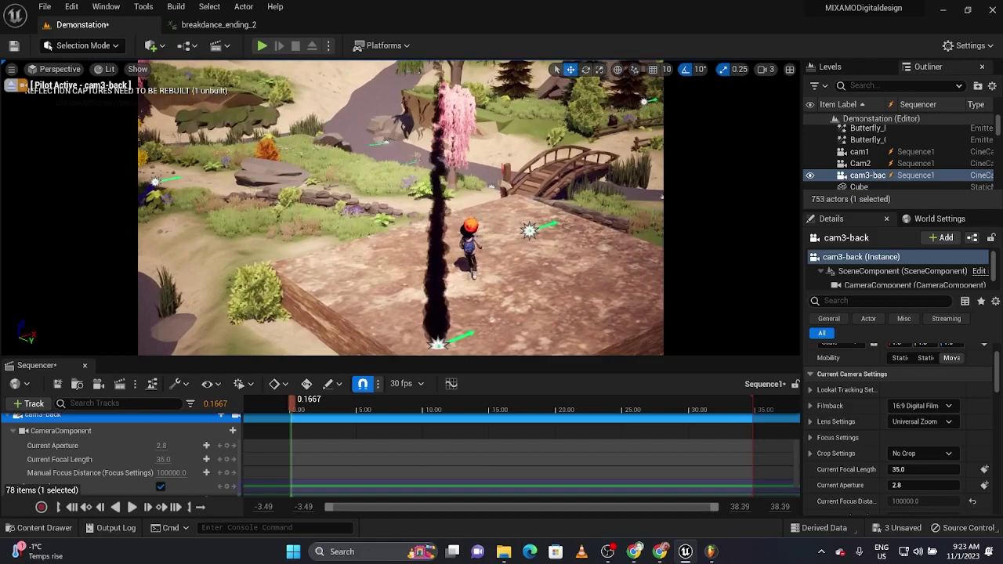
pyautogui.moveTo(401, 207); pyautogui.dragTo(313, 233, button='right')
pyautogui.press('d')
pyautogui.press('w')
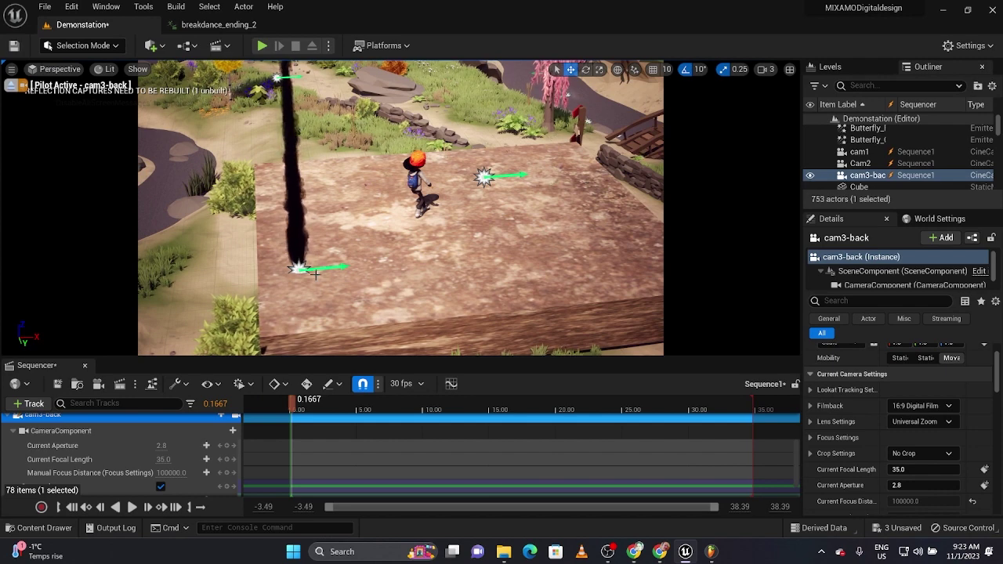
# - Keyframe cam3-back's Transform at 0.1667, along with its Manual Focus Distance sampled on the character
pyautogui.scroll(-2, 196, 427)
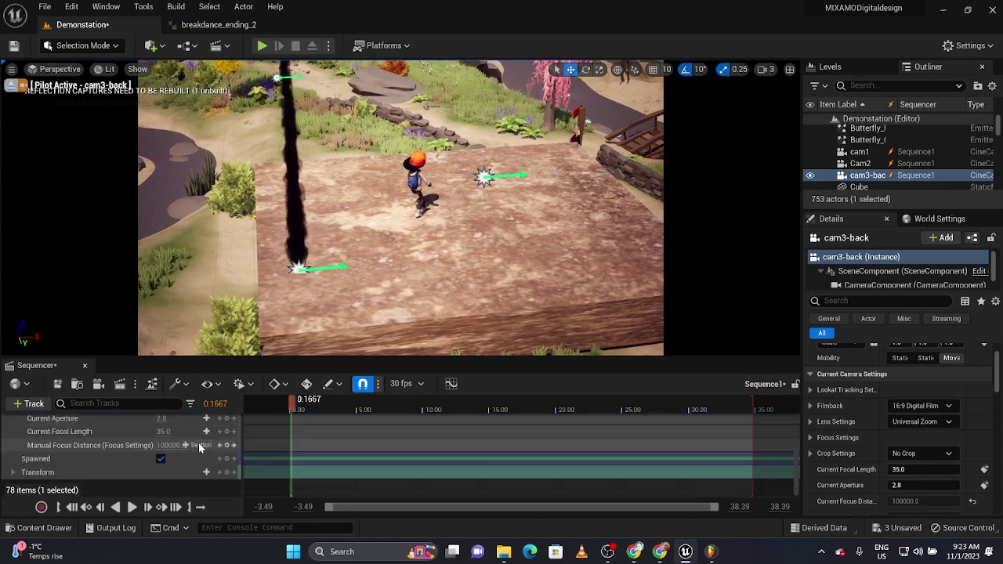
pyautogui.click(226, 473)
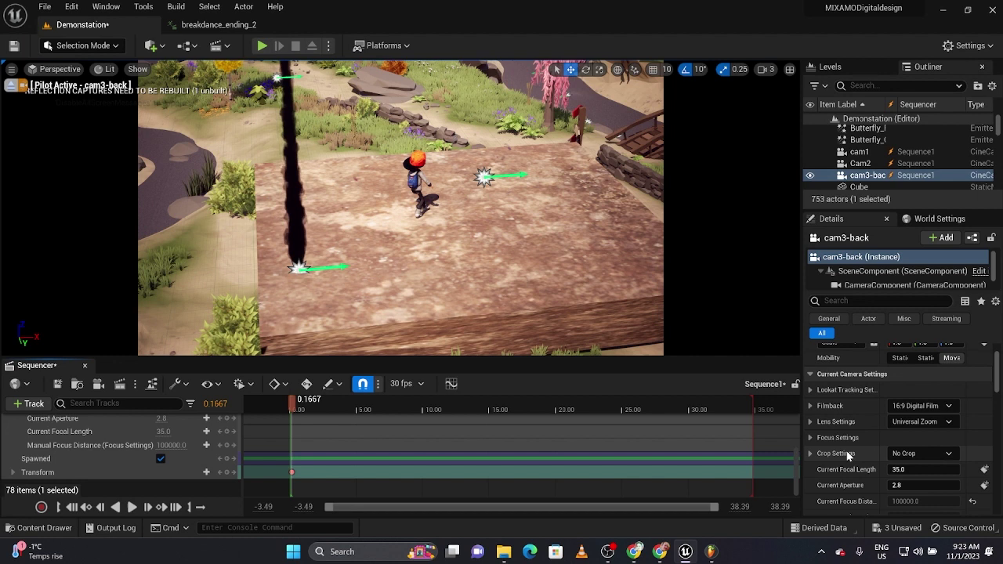
pyautogui.click(812, 438)
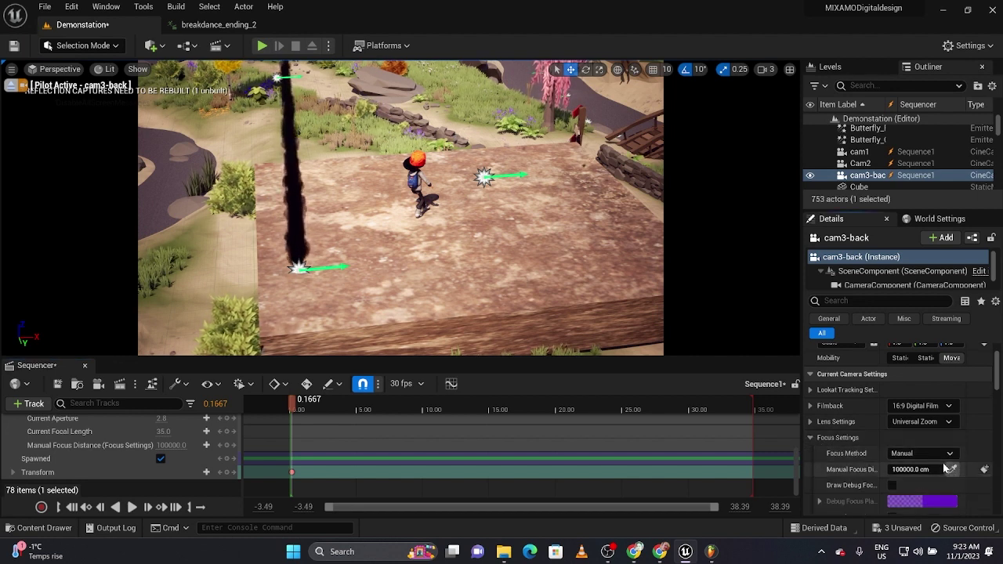
pyautogui.click(415, 175)
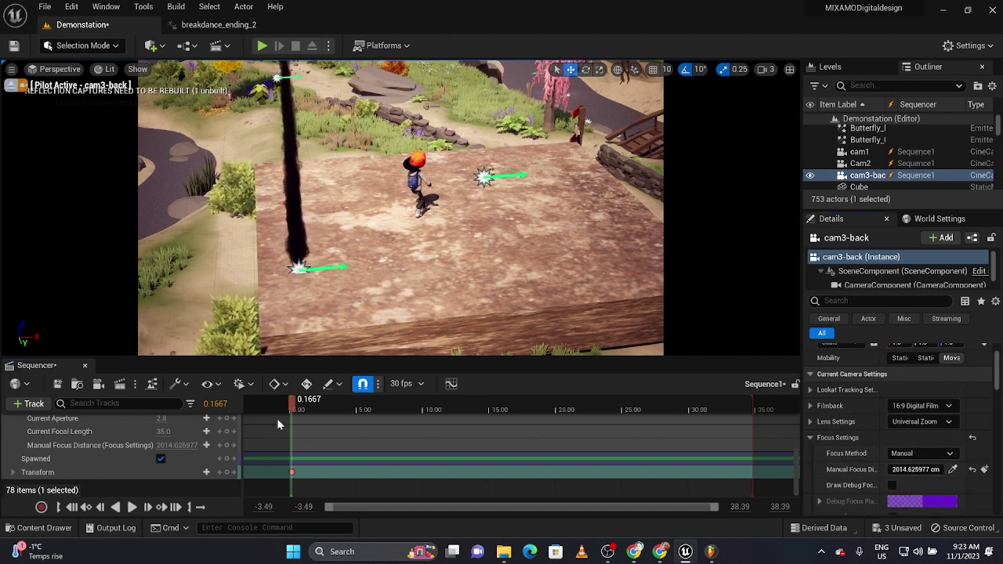
pyautogui.click(227, 446)
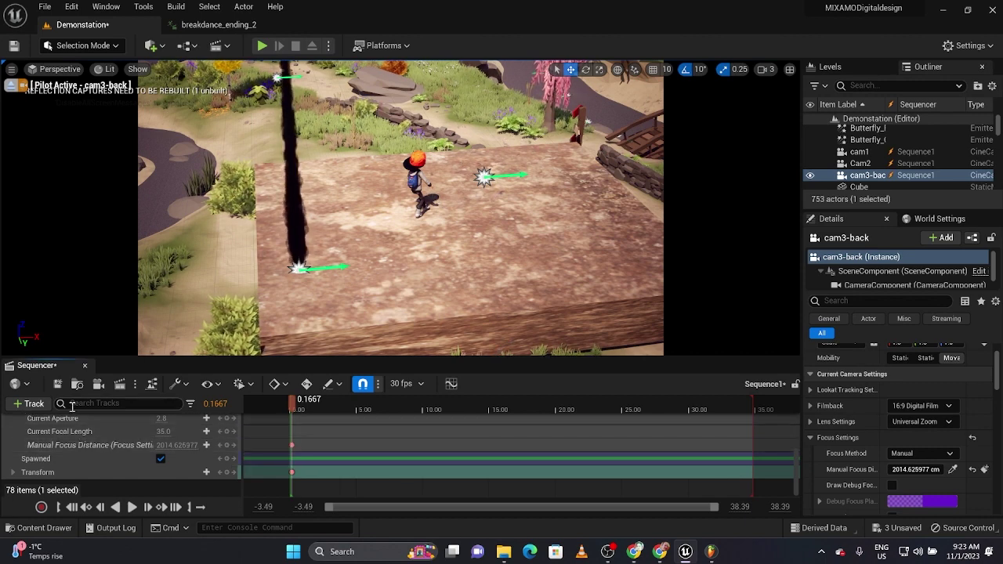
# - Collapse the cam3-back track in the sequence to hide its camera component and transform rows
pyautogui.scroll(2, 92, 445)
pyautogui.scroll(3, 92, 445)
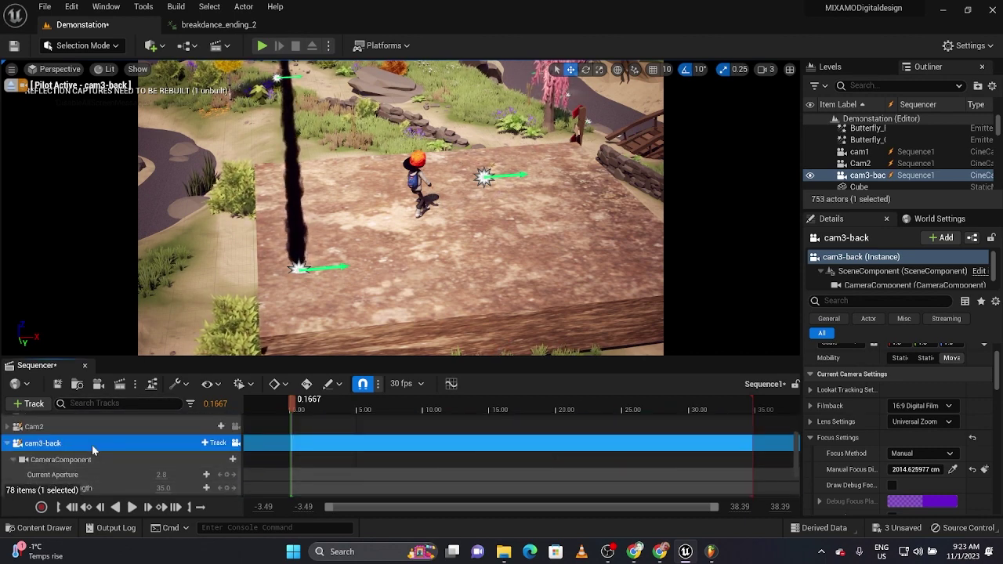
pyautogui.scroll(-2, 92, 445)
pyautogui.click(7, 445)
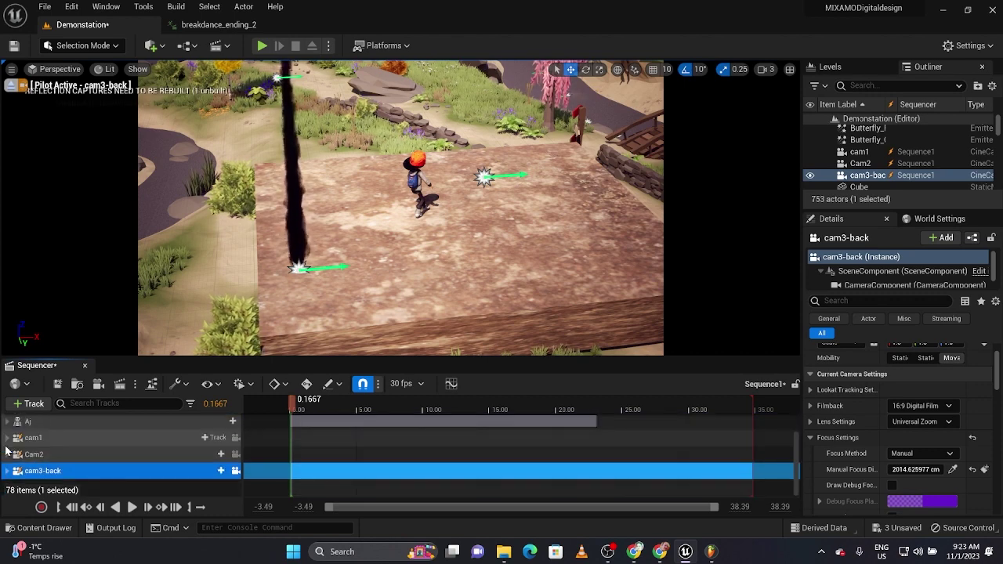
pyautogui.scroll(1, 133, 445)
pyautogui.scroll(2, 207, 433)
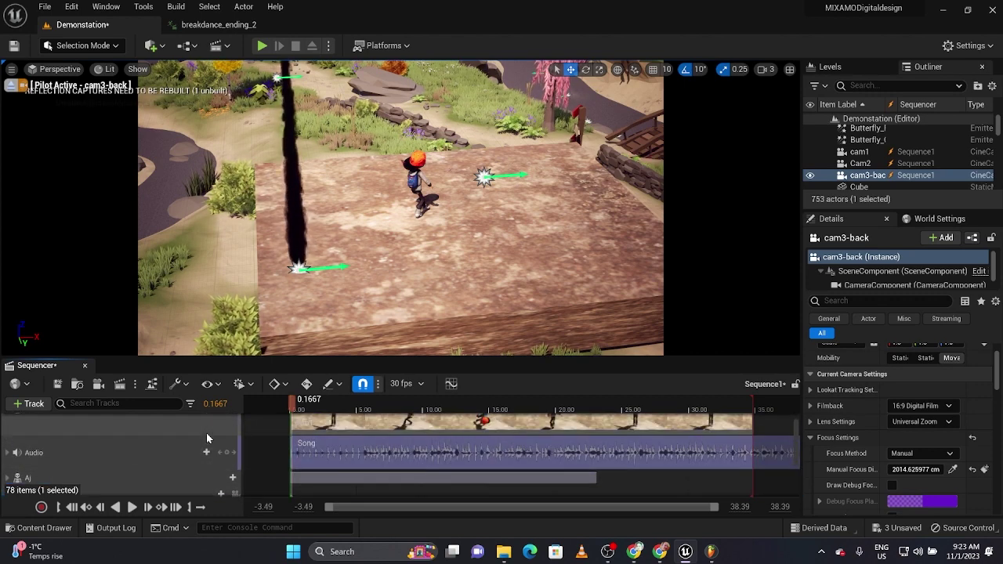
pyautogui.scroll(-2, 206, 433)
pyautogui.scroll(-1, 206, 433)
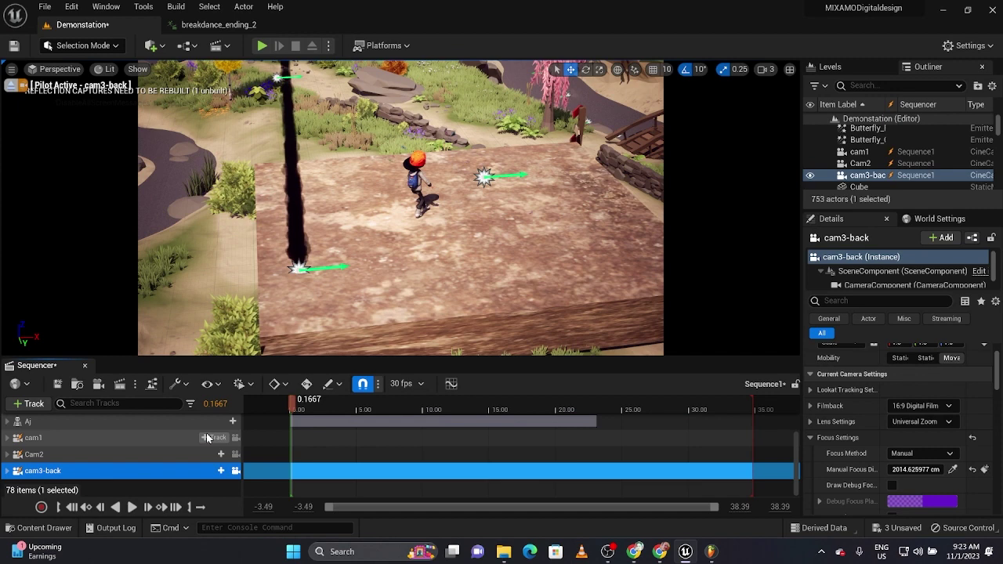